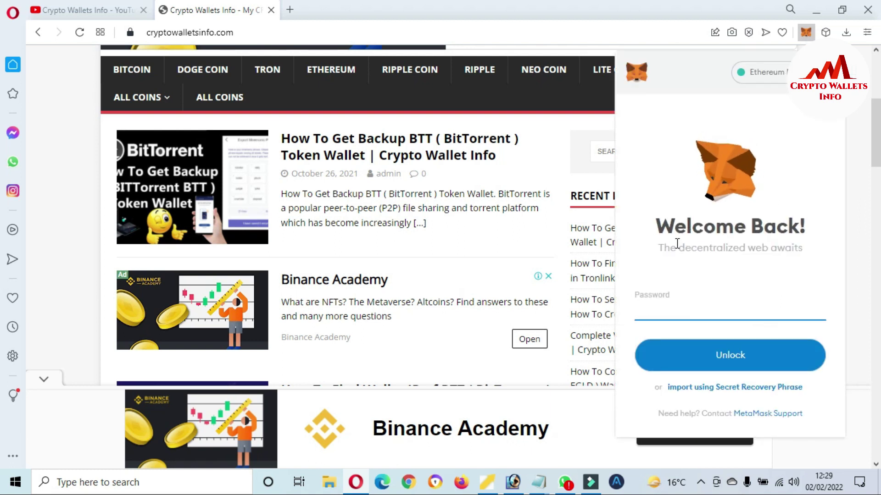
Unlock MetaMask with the wallet password and expand it into a full browser tab
type("•")
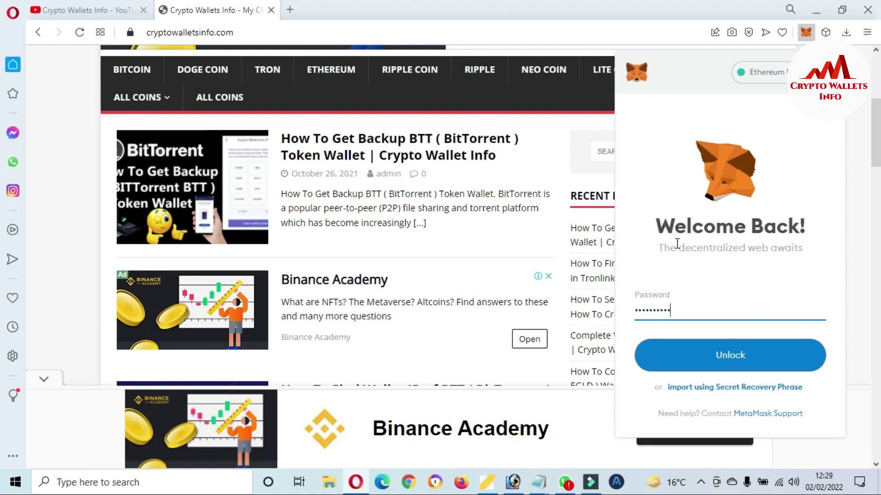
left_click(764, 358)
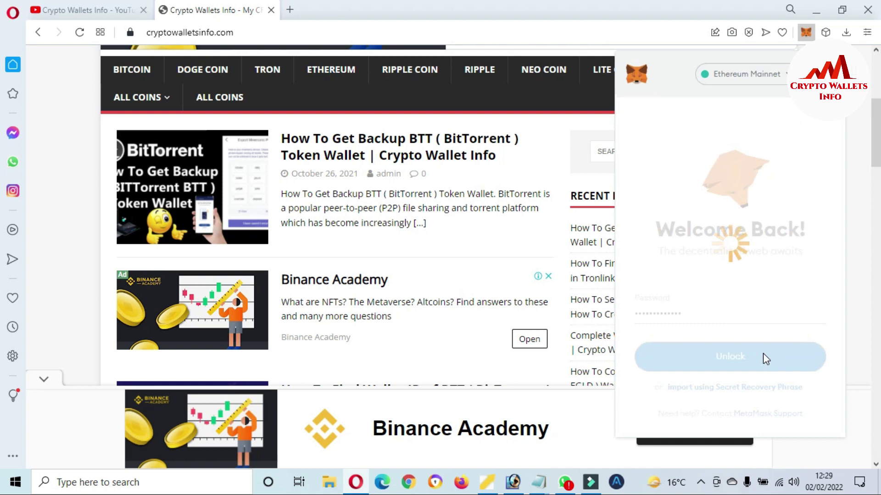
left_click(833, 124)
left_click(745, 188)
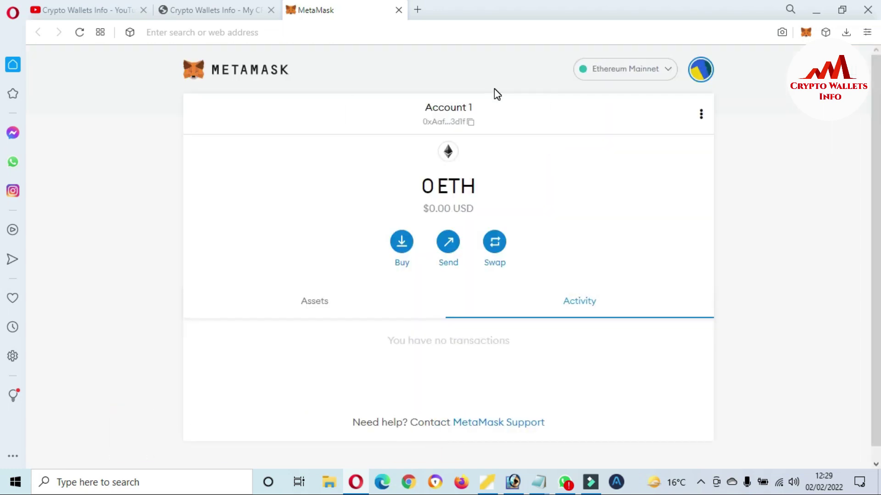
Open coinmarketcap.com in a new tab and scroll the price table down to TRON
left_click(417, 11)
type("coinmarketcap.com")
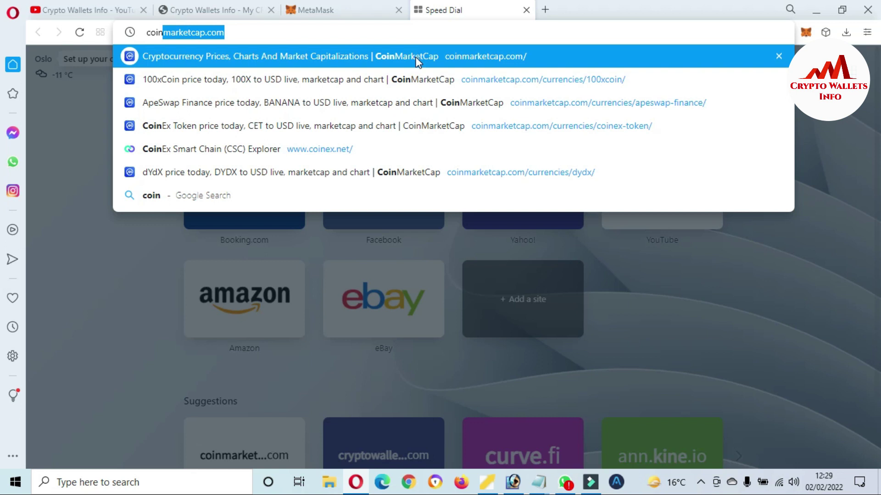
left_click(418, 56)
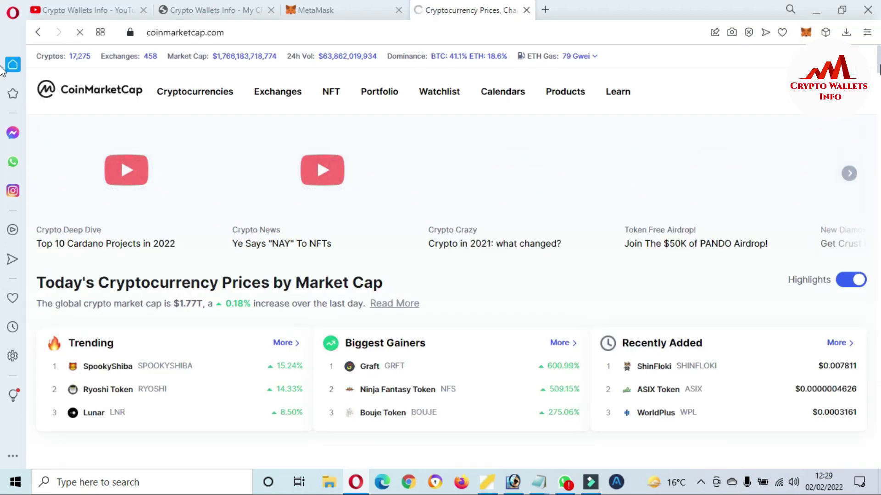
scroll(2, 88, "down", 5)
scroll(3, 87, "down", 2)
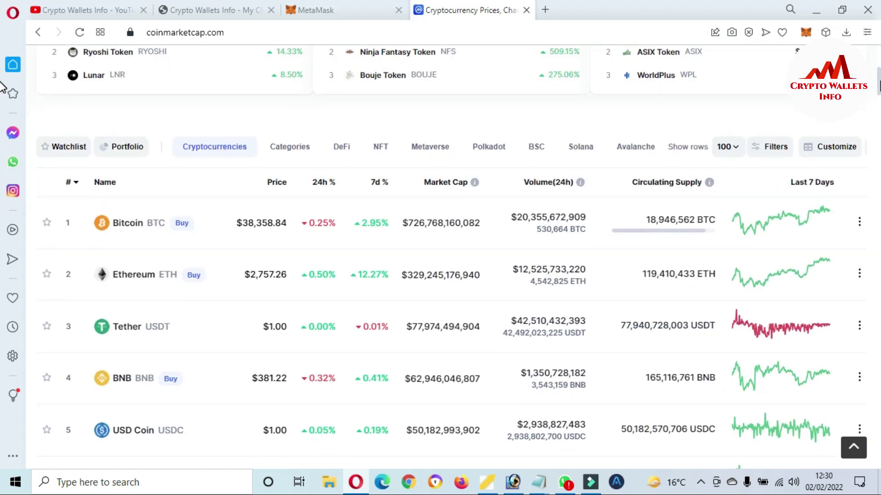
scroll(2, 87, "down", 6)
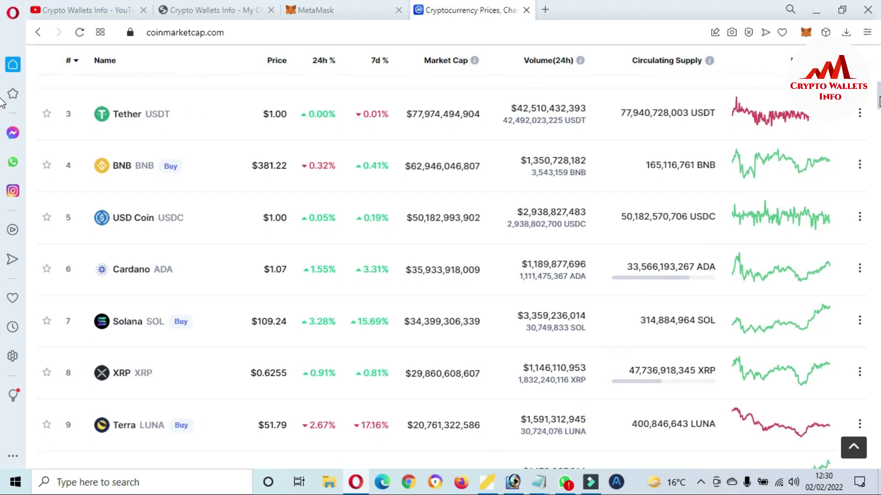
scroll(2, 113, "down", 4)
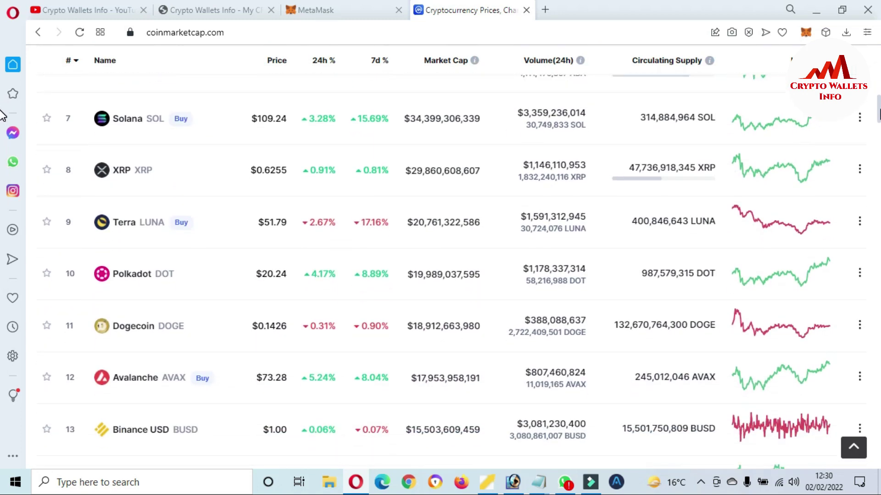
scroll(2, 121, "down", 6)
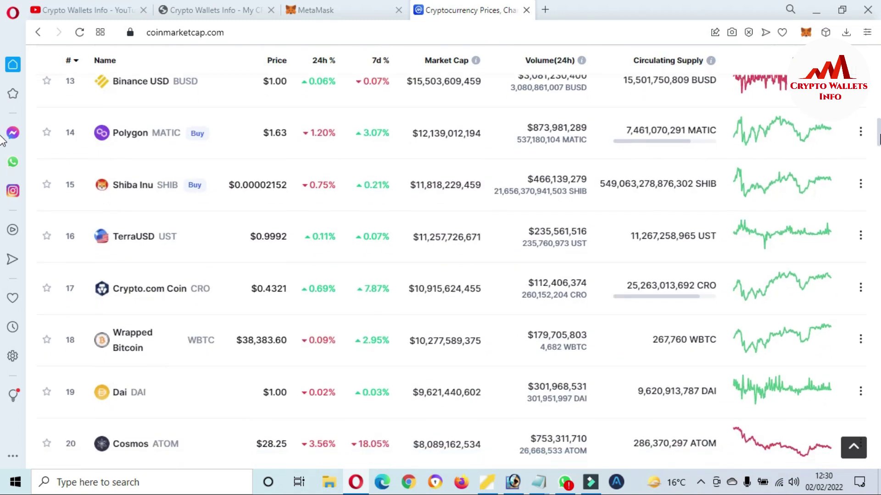
scroll(3, 146, "down", 4)
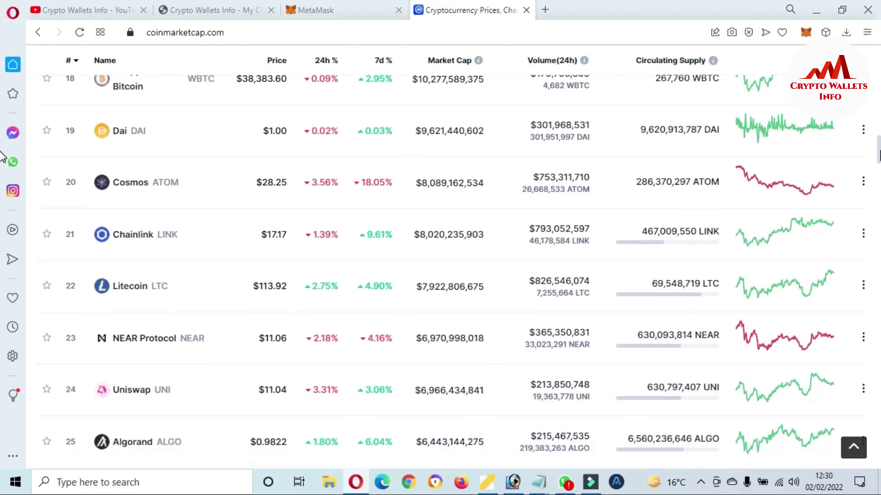
scroll(2, 146, "down", 6)
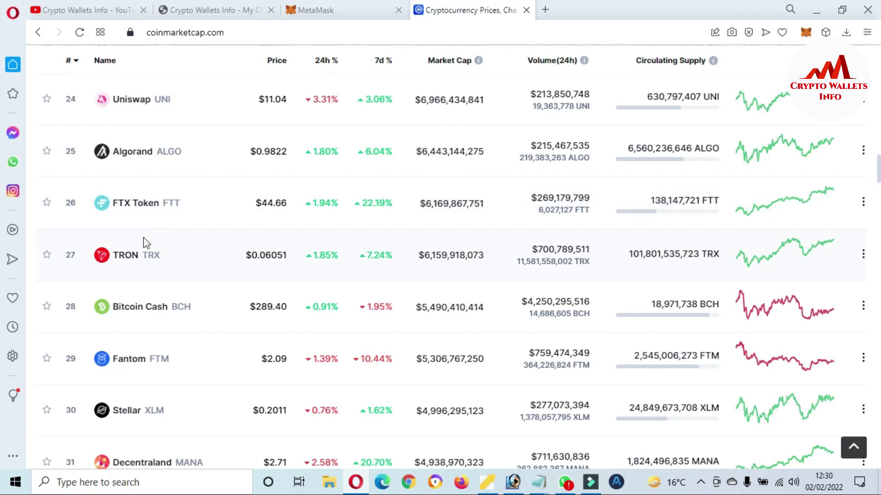
Review TRON's rank-27 market cap, volume and supply figures, then open its coin page
triple_click(144, 256)
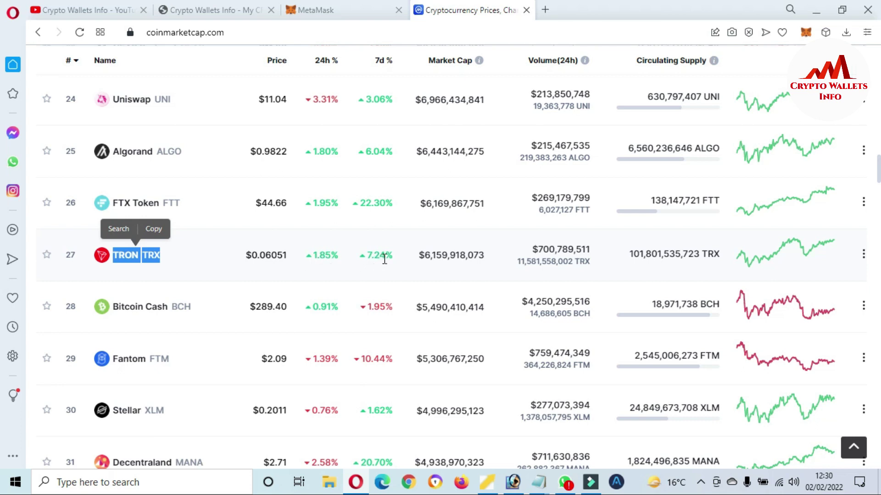
left_click_drag(410, 264, 458, 265)
left_click_drag(521, 262, 567, 264)
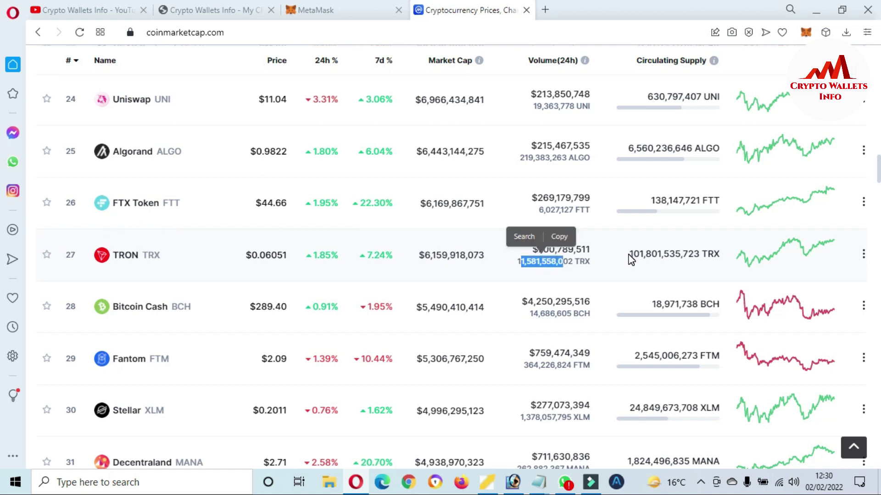
left_click_drag(629, 255, 707, 255)
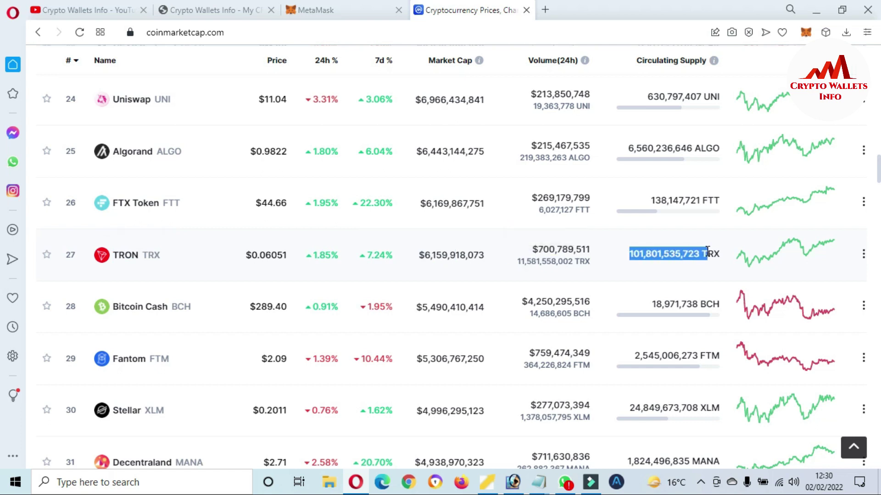
left_click(128, 249)
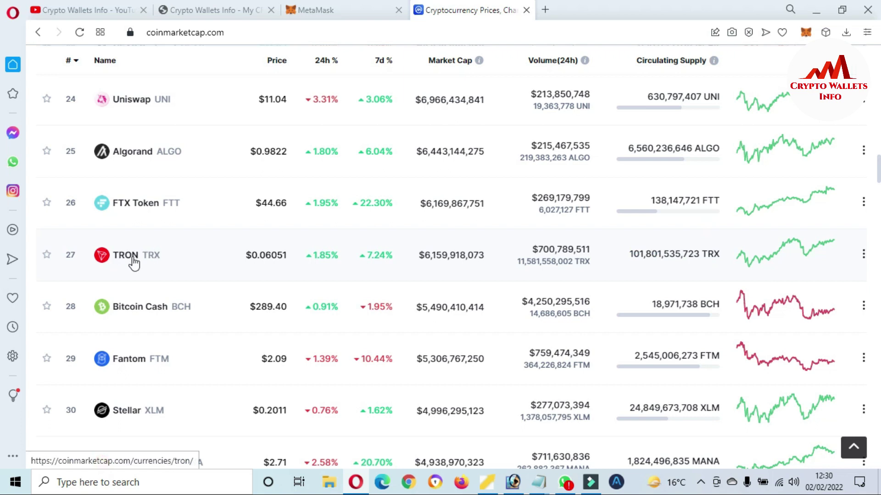
left_click(133, 257)
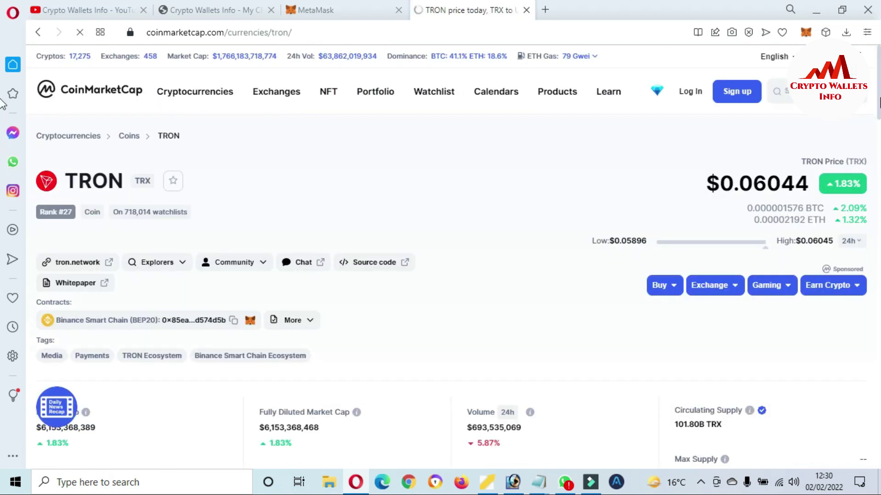
Switch the TRON price chart to the ALL time range
scroll(2, 92, "down", 5)
scroll(2, 168, "down", 4)
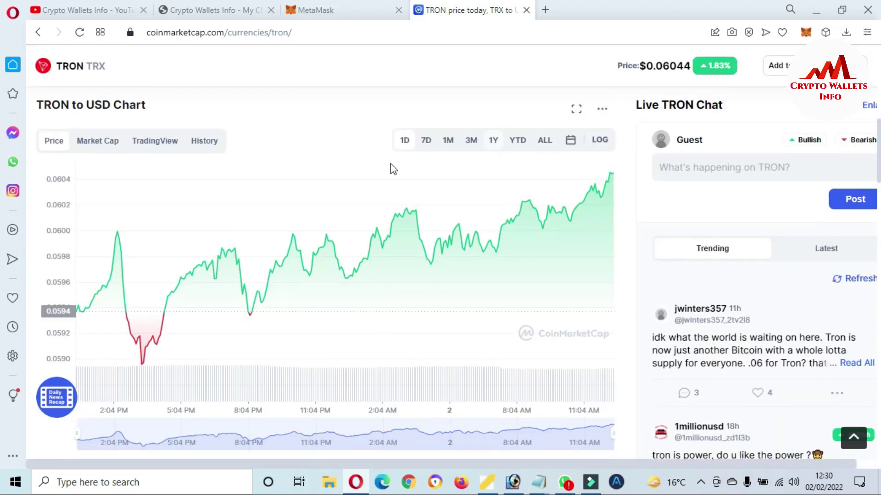
left_click(542, 142)
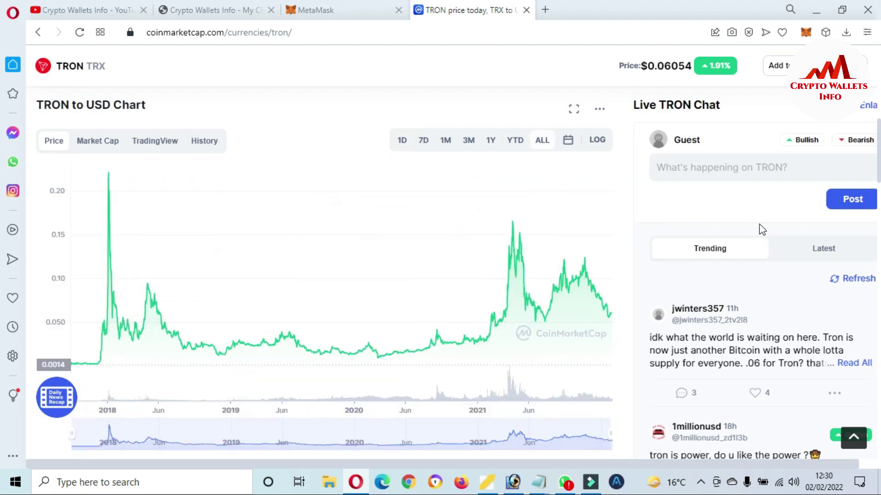
left_click_drag(879, 138, 879, 278)
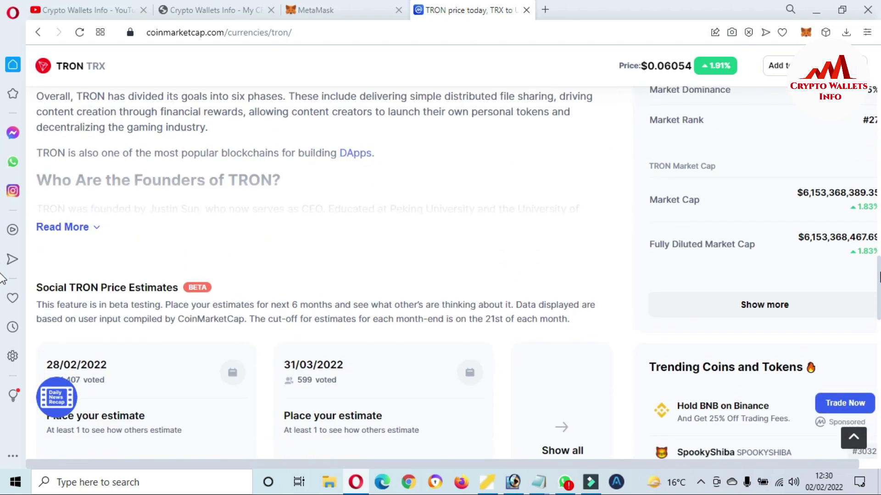
Expand TRON's statistics, review the All Time High $0.3004 and All Time Low, and check TRON Markets
left_click(745, 305)
scroll(668, 462, "right", 1)
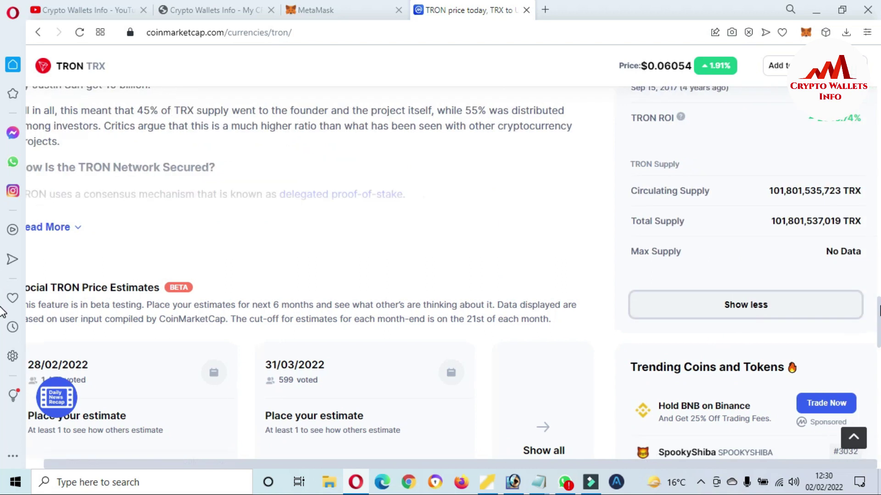
scroll(853, 280, "up", 5)
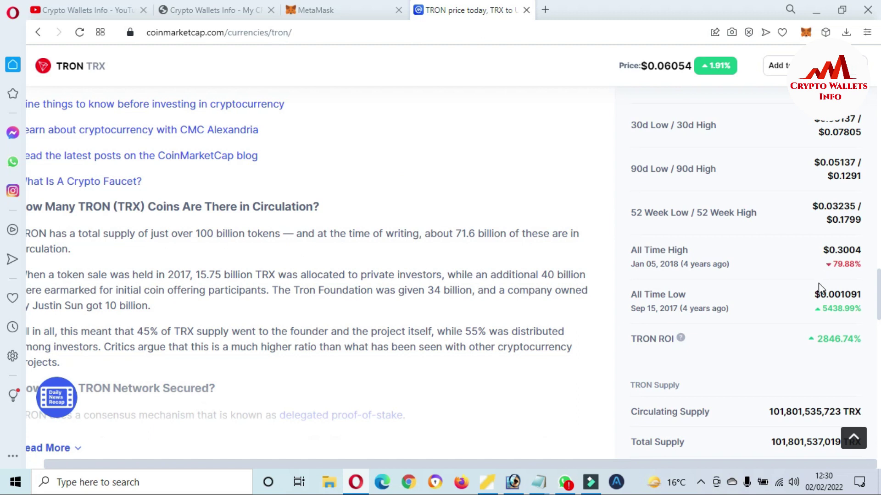
left_click_drag(813, 298, 860, 289)
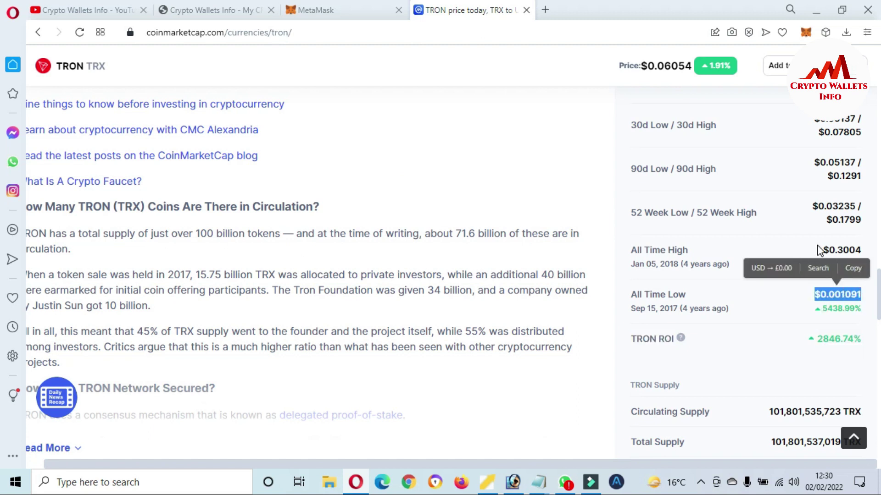
left_click_drag(821, 251, 856, 245)
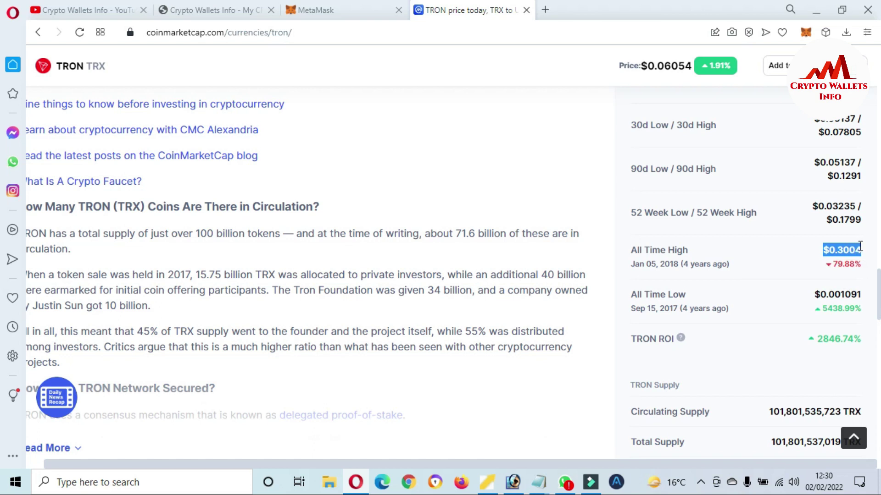
scroll(871, 275, "down", 6)
scroll(877, 288, "up", 7)
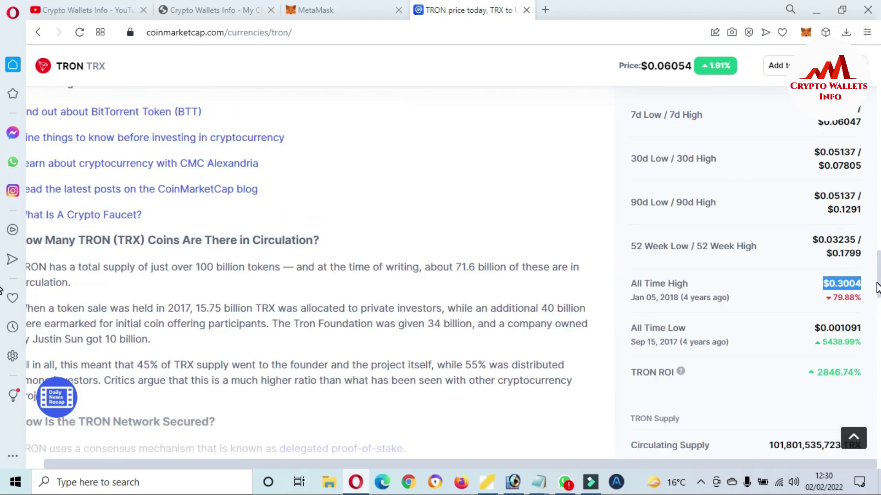
scroll(877, 288, "down", 10)
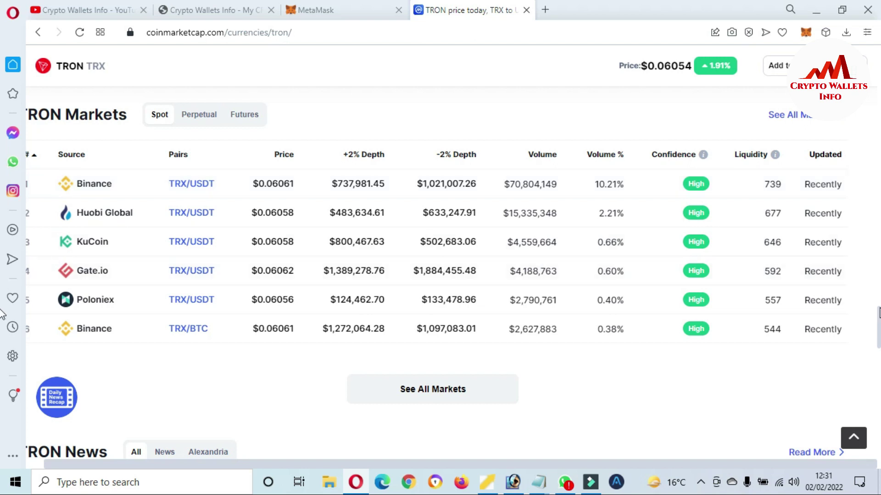
left_click_drag(880, 338, 880, 87)
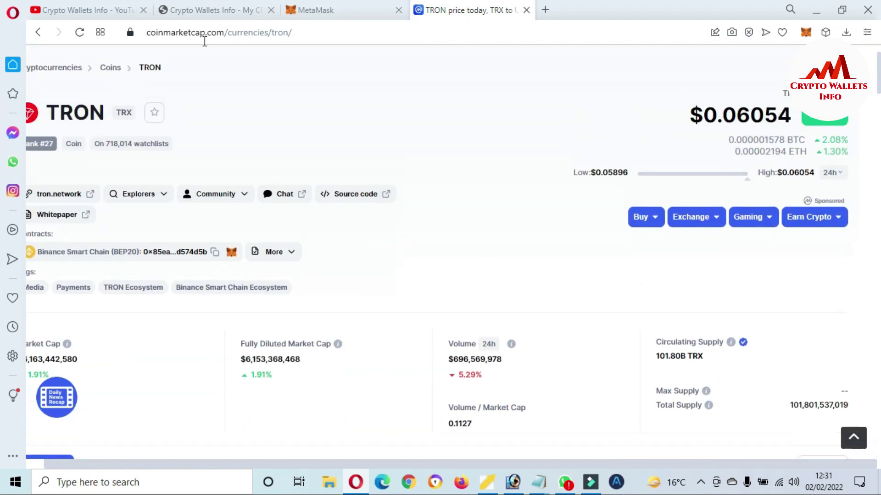
Open tron.network from the TRON coin page and switch to its 'Decentralize the Web' tab
left_click(74, 197)
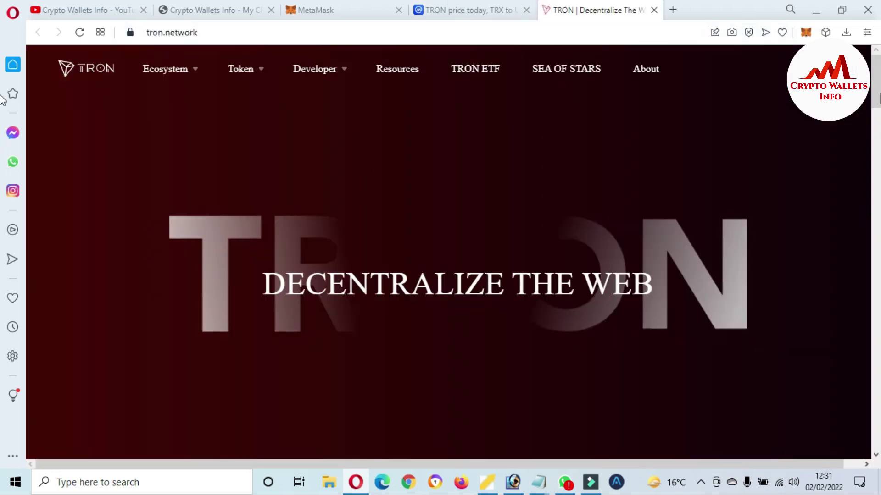
left_click_drag(878, 87, 872, 33)
left_click(489, 10)
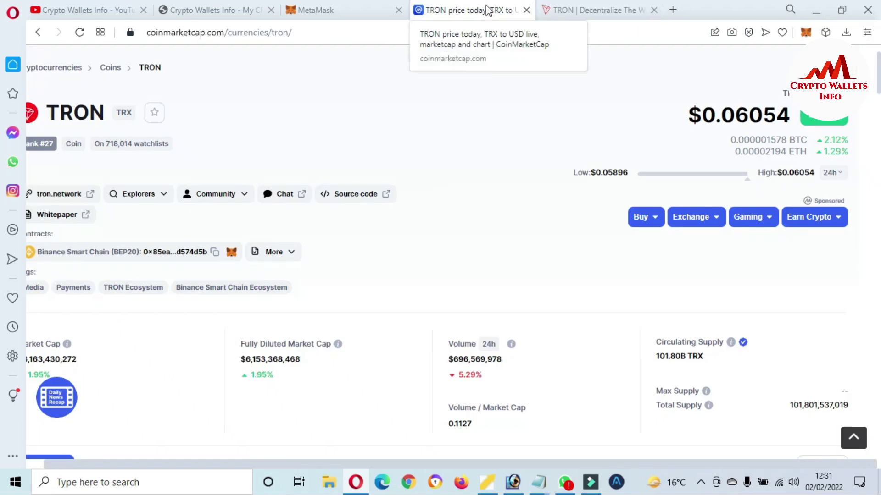
left_click_drag(347, 465, 274, 466)
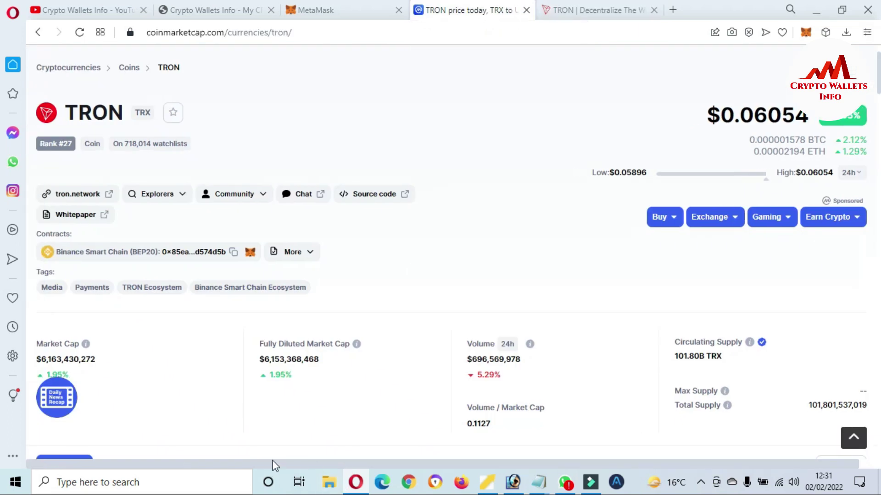
left_click(592, 7)
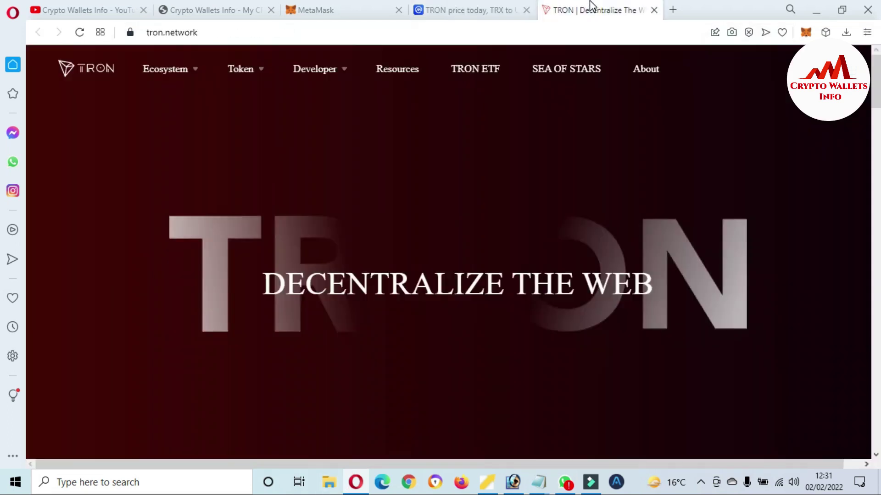
Search Google for 'bscscan' to reach the BscScan explorer
left_click(390, 32)
type("go")
key("Right")
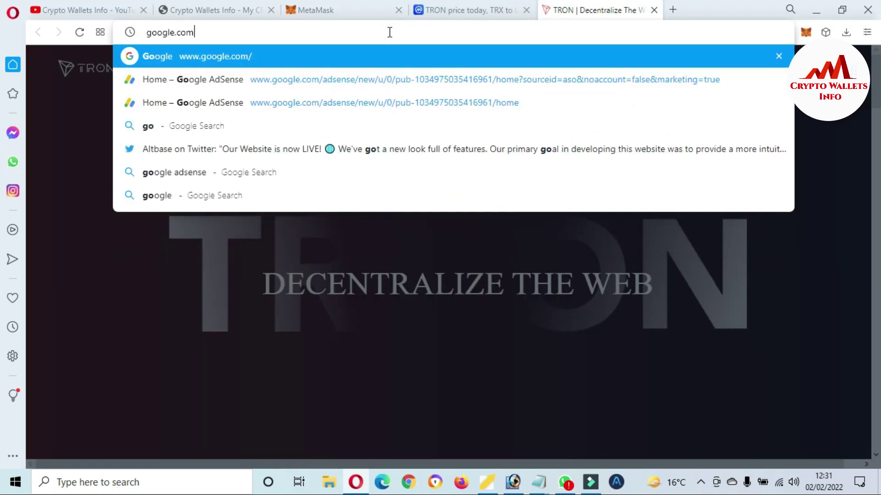
key("Return")
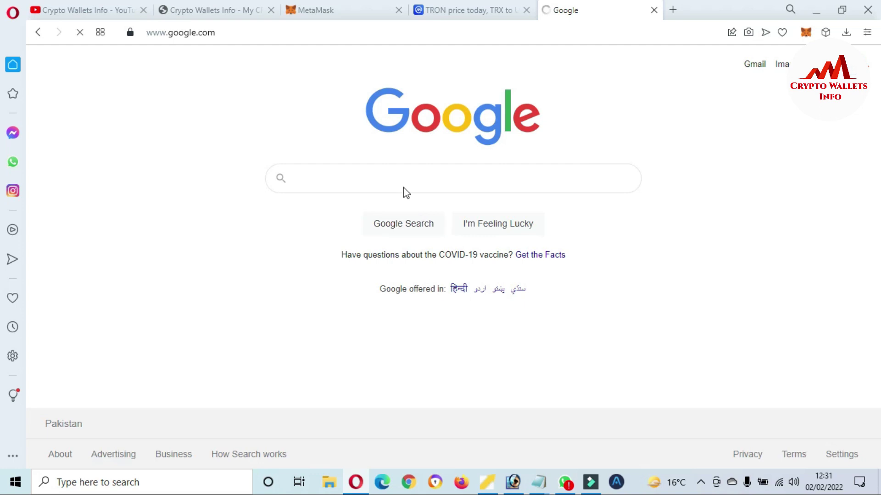
type("bsc")
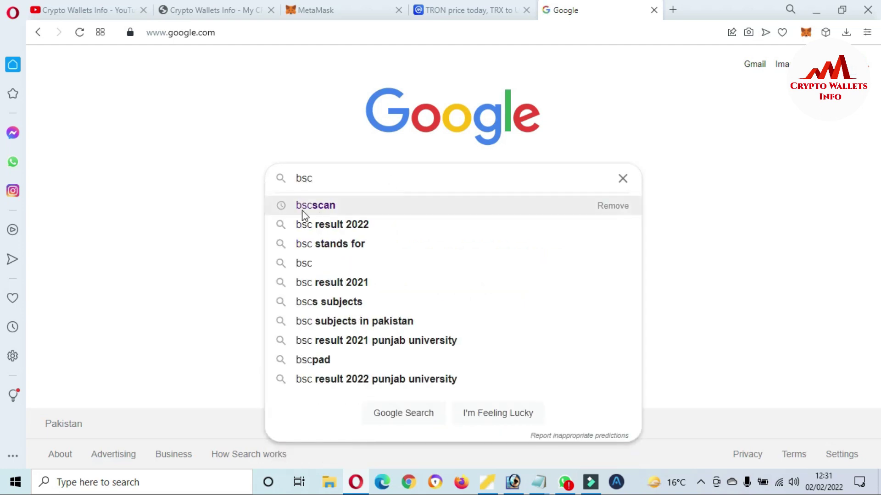
left_click(302, 210)
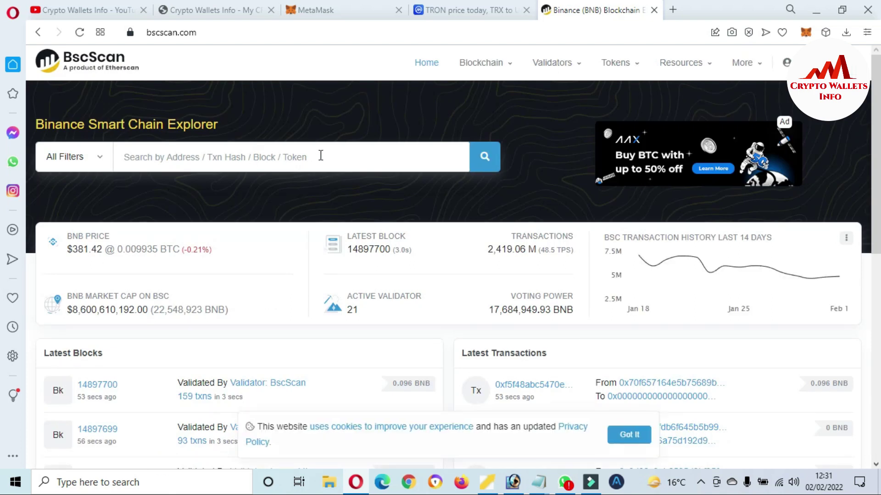
Search BscScan for 'trx' and open the TRON (TRX) BEP-20 token page
left_click(288, 160)
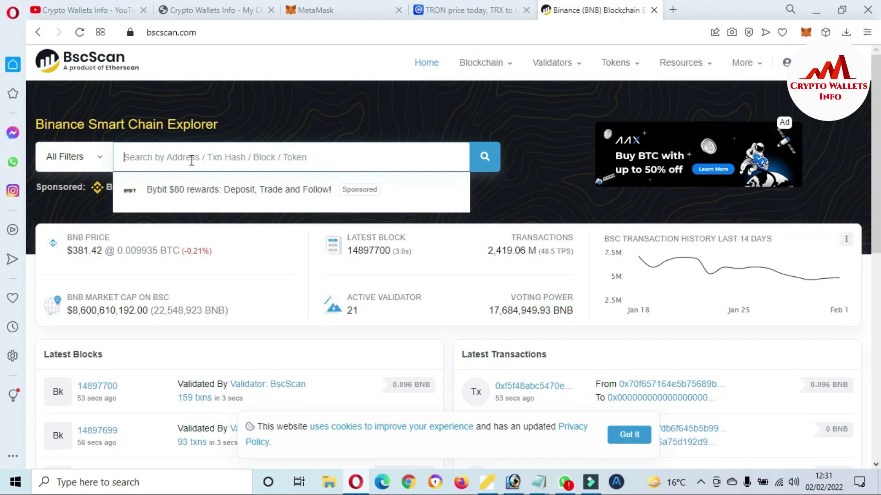
type("trx")
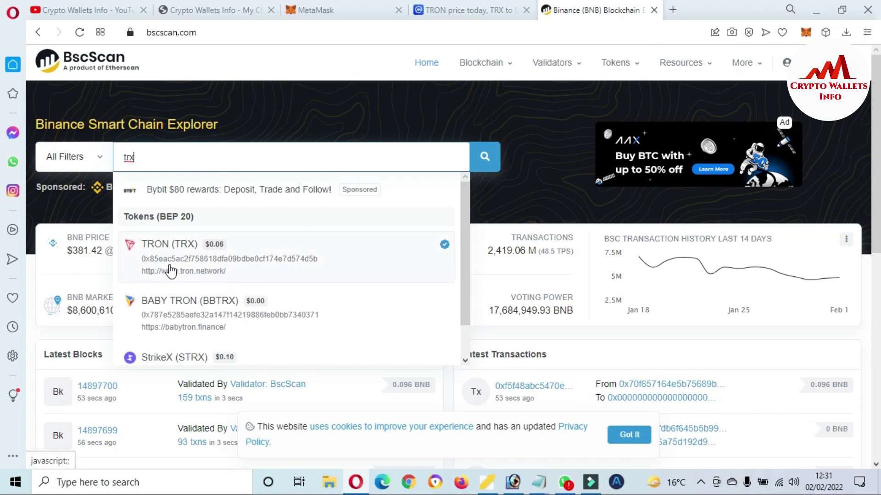
left_click(205, 265)
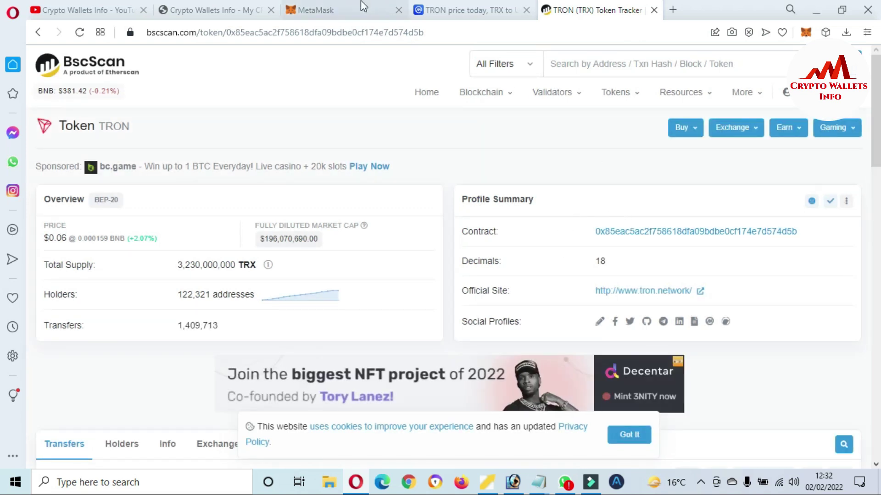
Open TRON's BEP20 contract on BscScan from CoinMarketCap, copy its address, and return to MetaMask
left_click(442, 7)
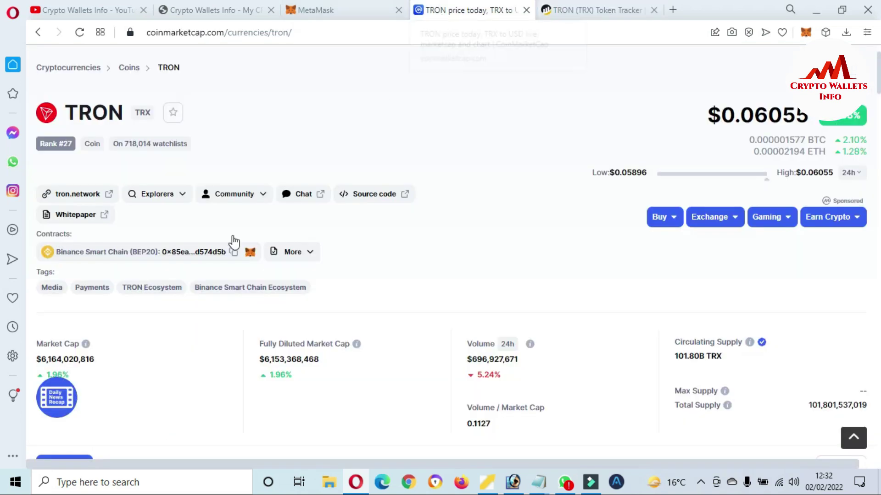
left_click(197, 259)
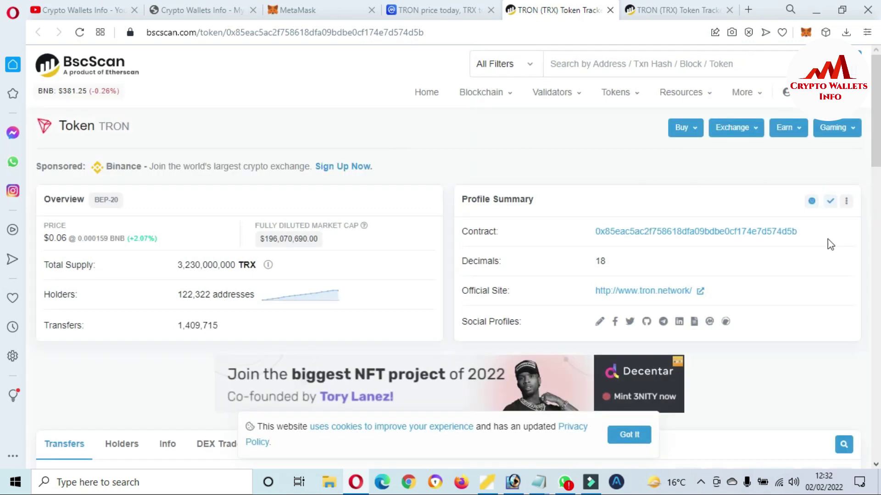
left_click(806, 232)
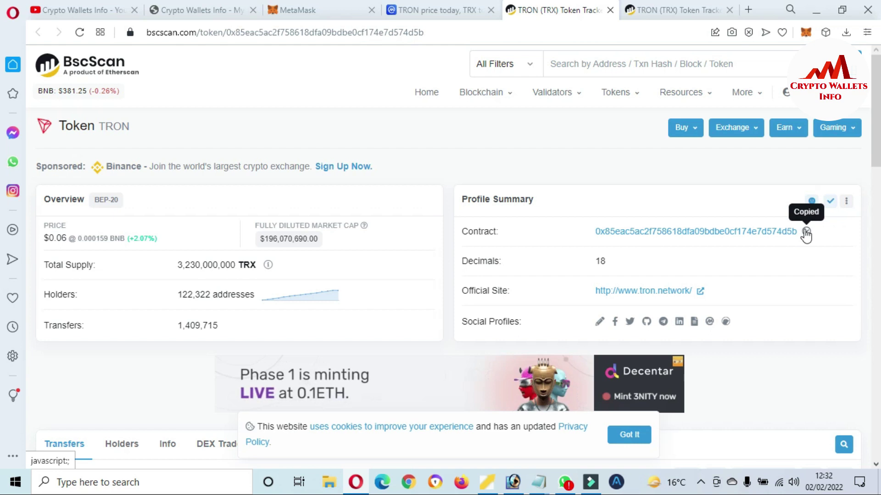
left_click(318, 7)
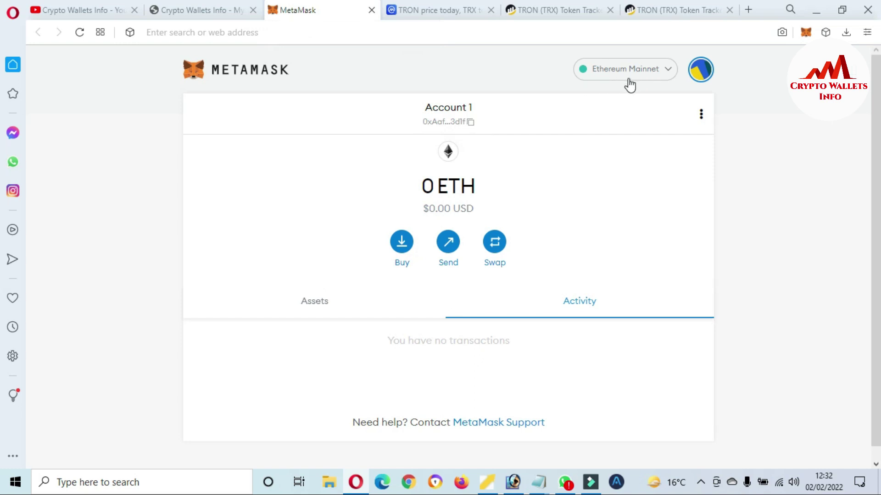
Show the account's assets list in MetaMask
scroll(4, 197, "down", 1)
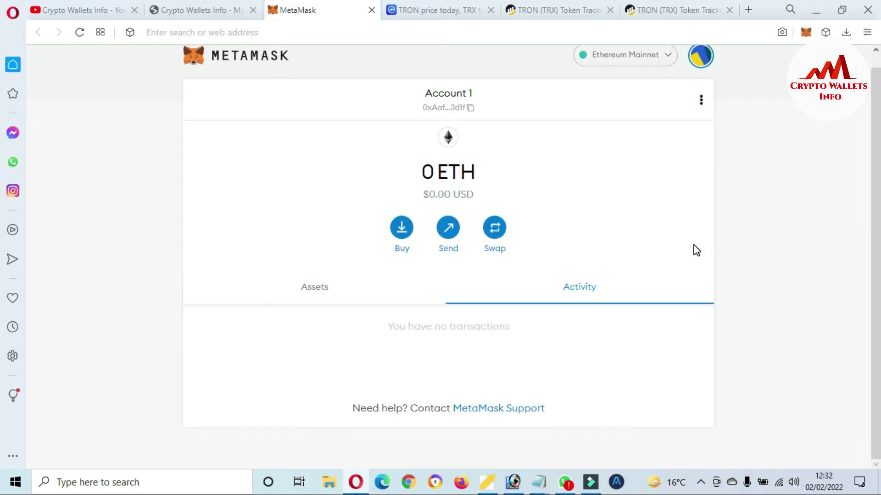
left_click(309, 285)
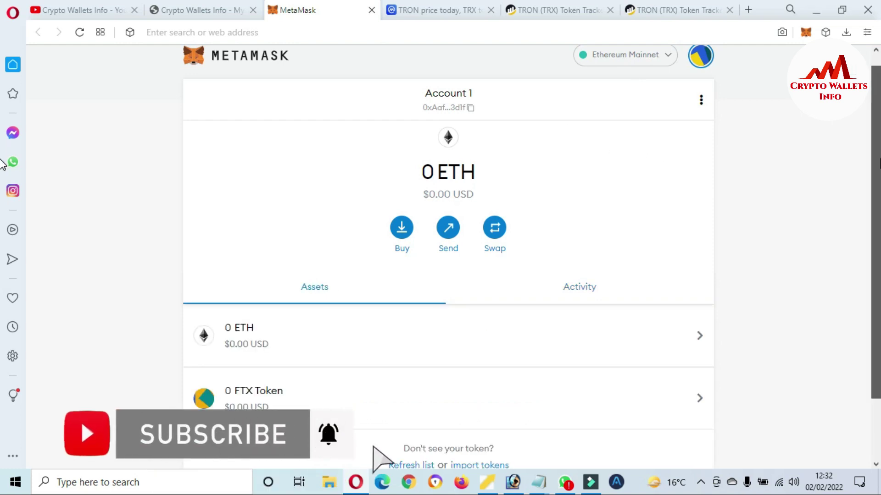
scroll(876, 232, "down", 3)
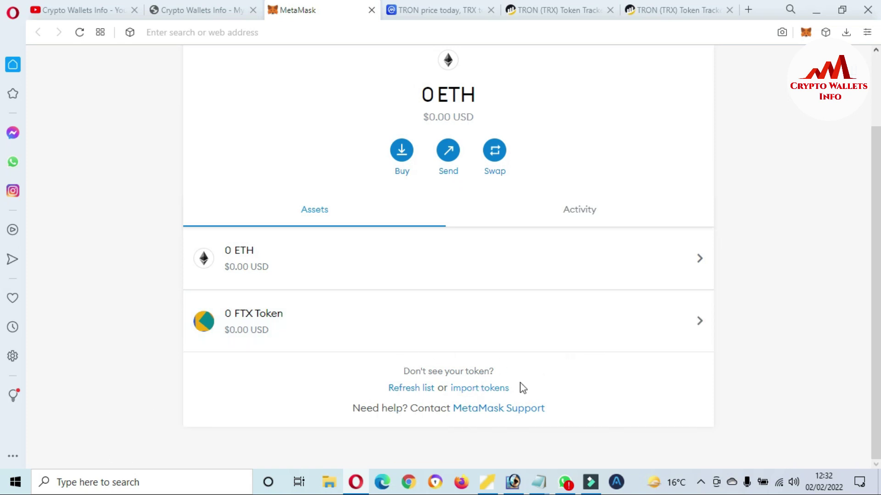
Paste the contract into a custom token import, see the symbol error, and cancel it
left_click(473, 391)
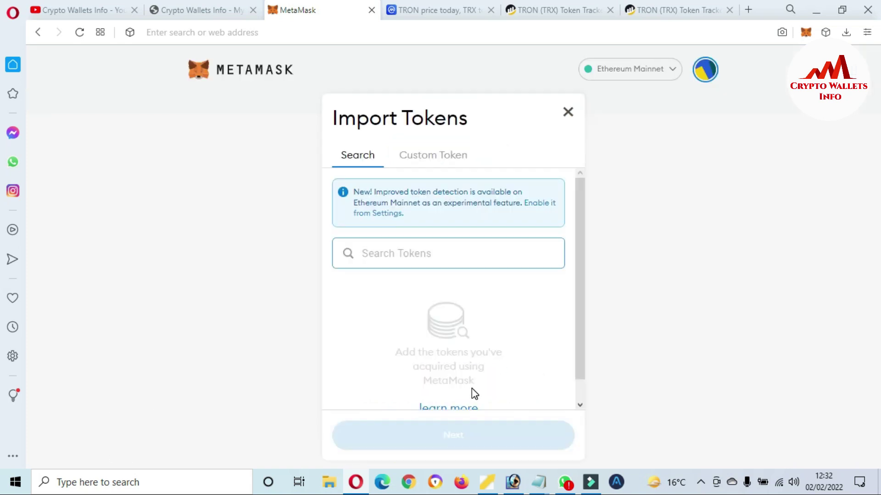
left_click(427, 158)
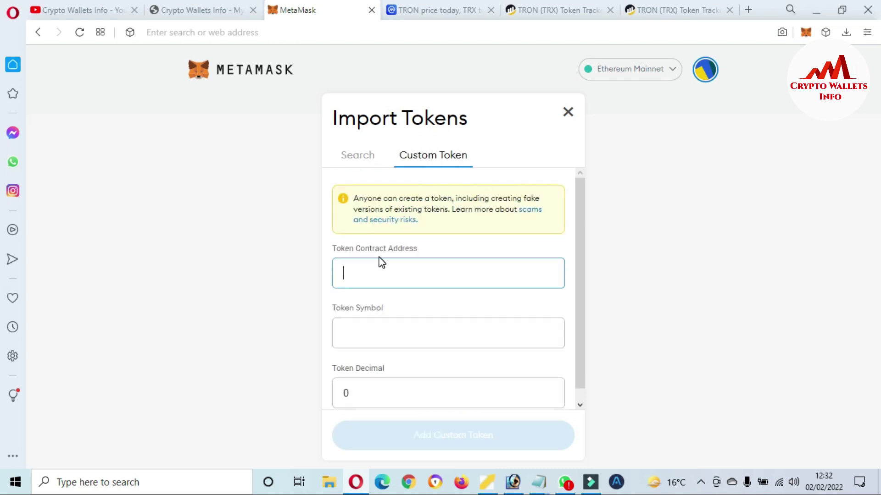
key("ctrl+v")
left_click(546, 312)
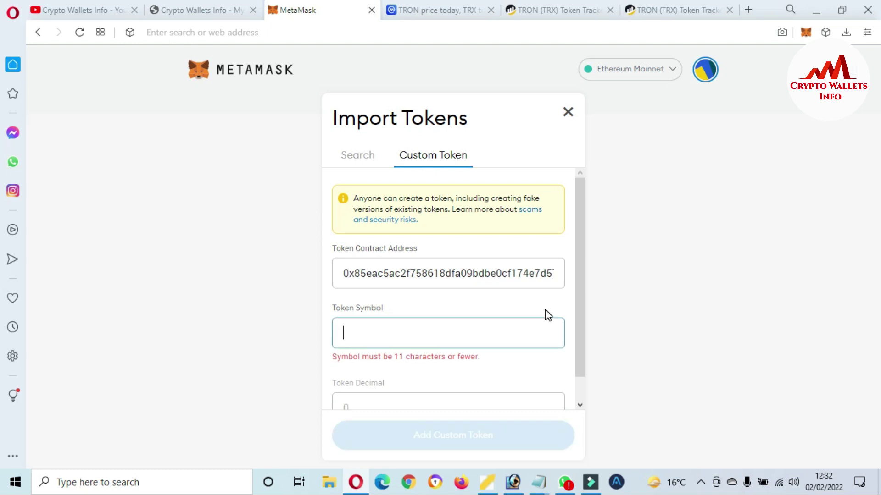
left_click_drag(332, 368, 491, 367)
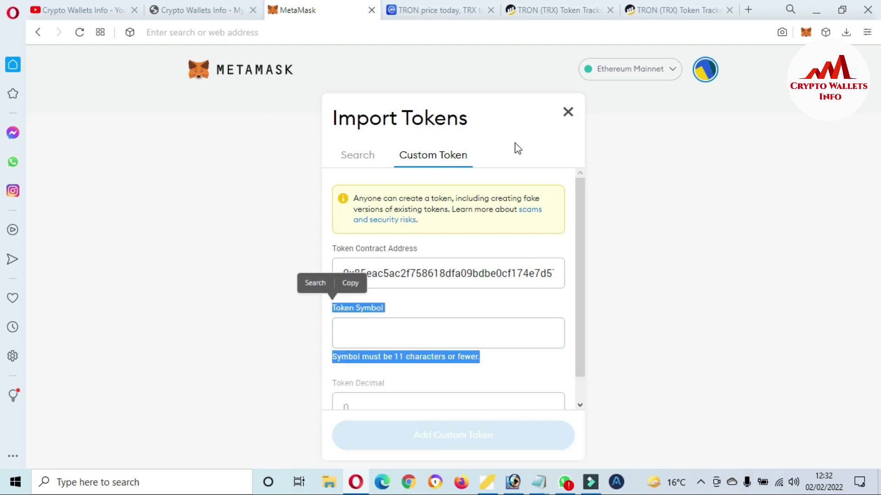
left_click(568, 116)
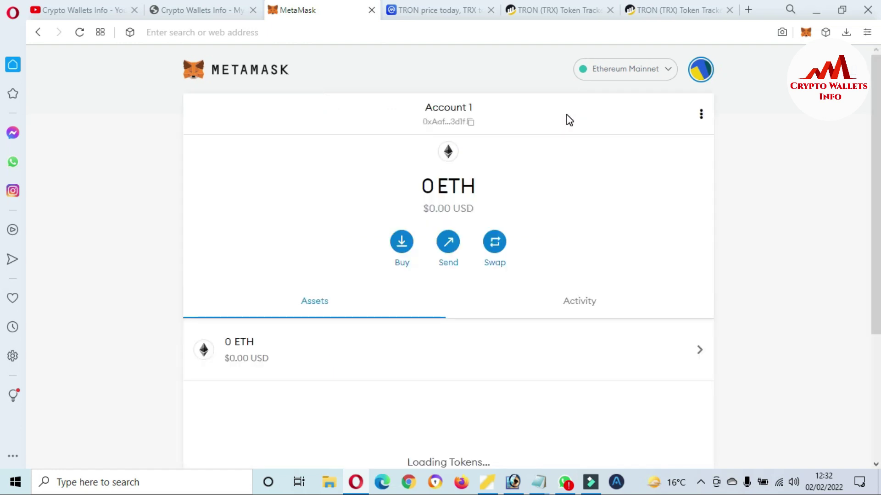
Switch MetaMask's network to Binance Smart Chain Mainnet
left_click(669, 70)
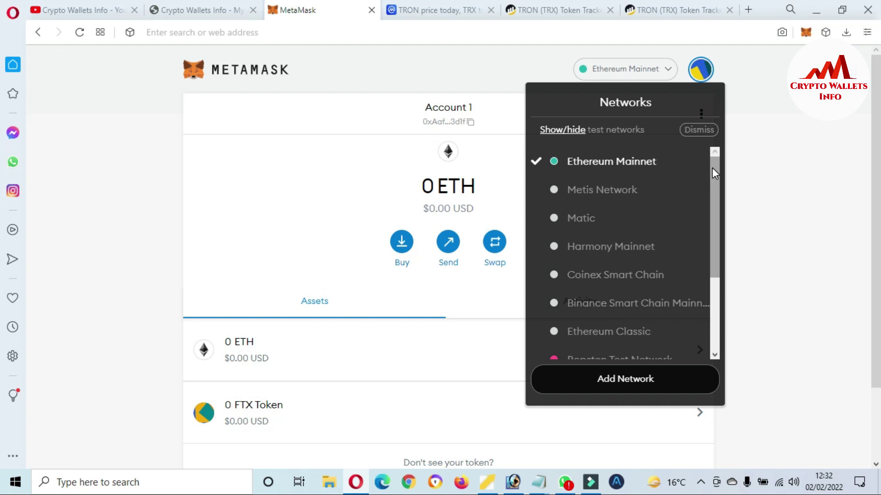
left_click_drag(712, 169, 714, 194)
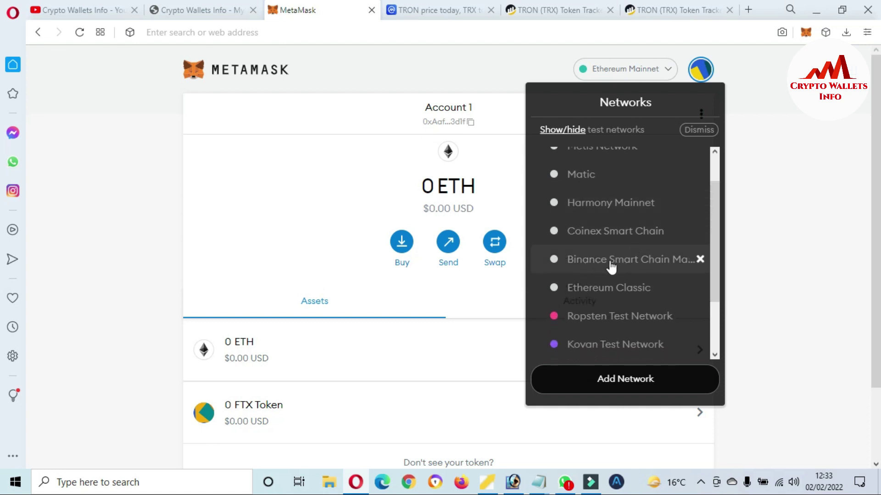
left_click(619, 266)
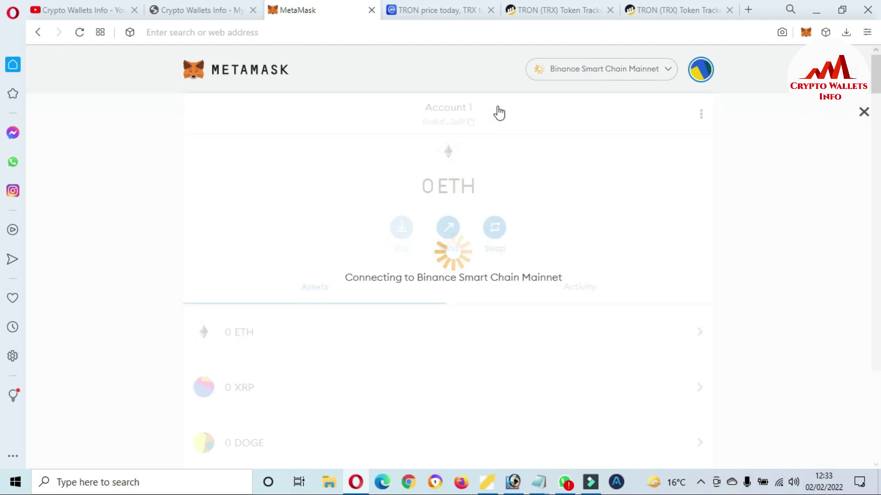
Check the Binance Smart Chain (BEP20) contract label on CoinMarketCap, then return to the wallet's assets
left_click(426, 10)
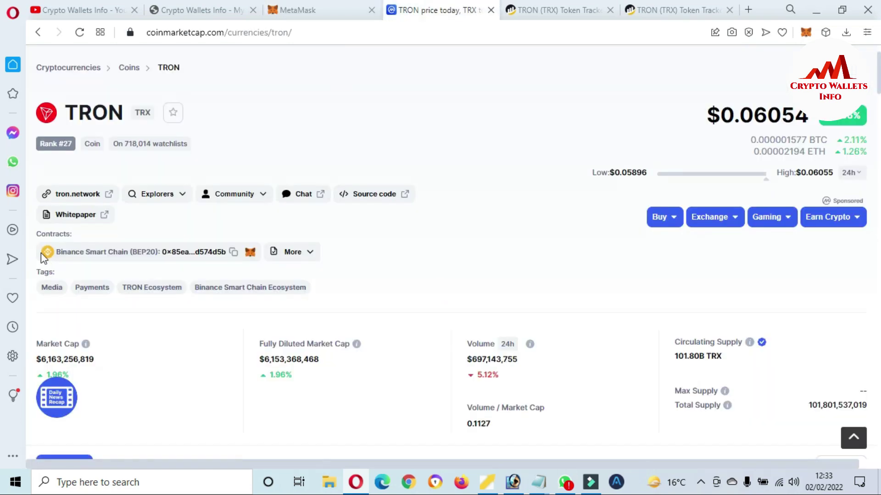
left_click_drag(39, 252, 155, 257)
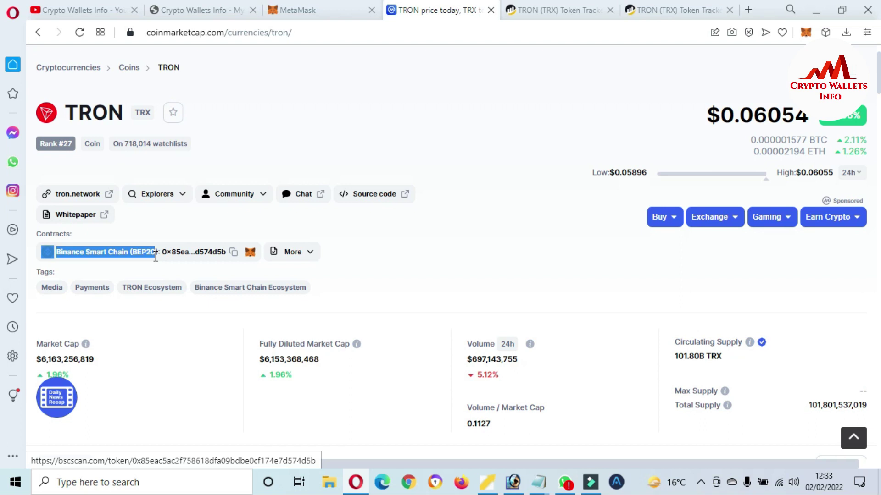
left_click(326, 7)
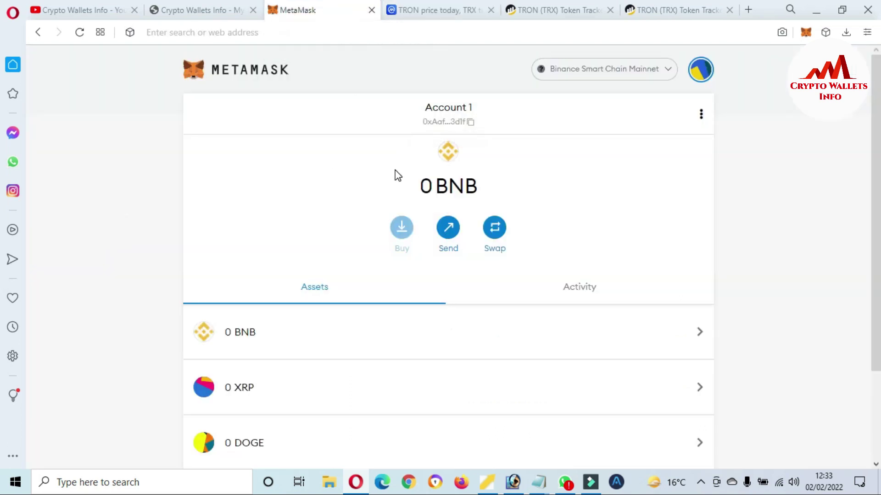
scroll(4, 167, "down", 1)
scroll(4, 204, "up", 1)
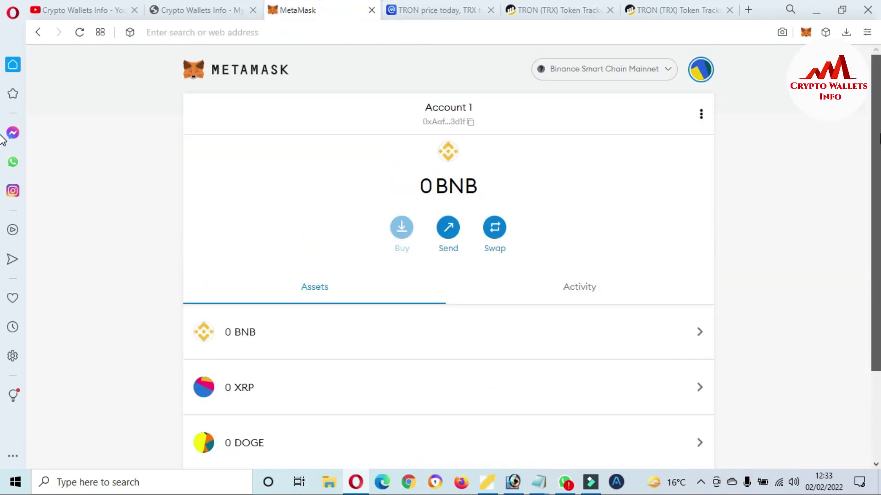
scroll(4, 207, "down", 2)
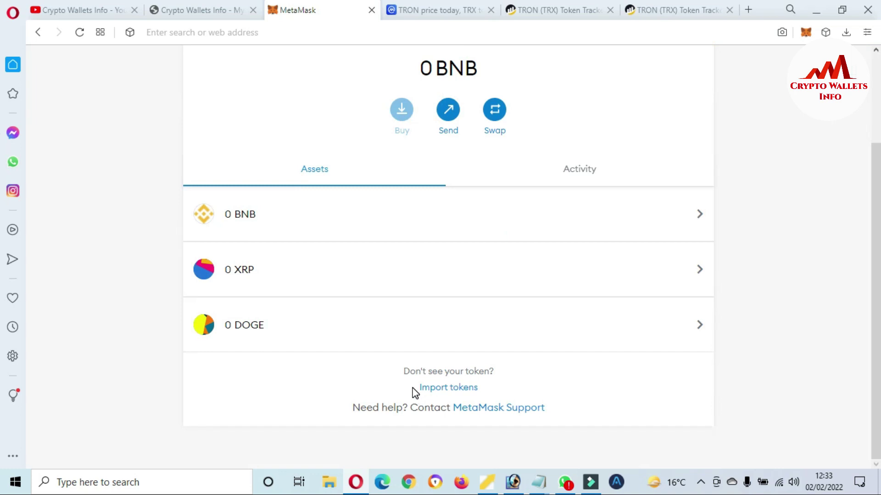
Open the custom token form and paste the TRON contract address
left_click_drag(412, 388, 477, 392)
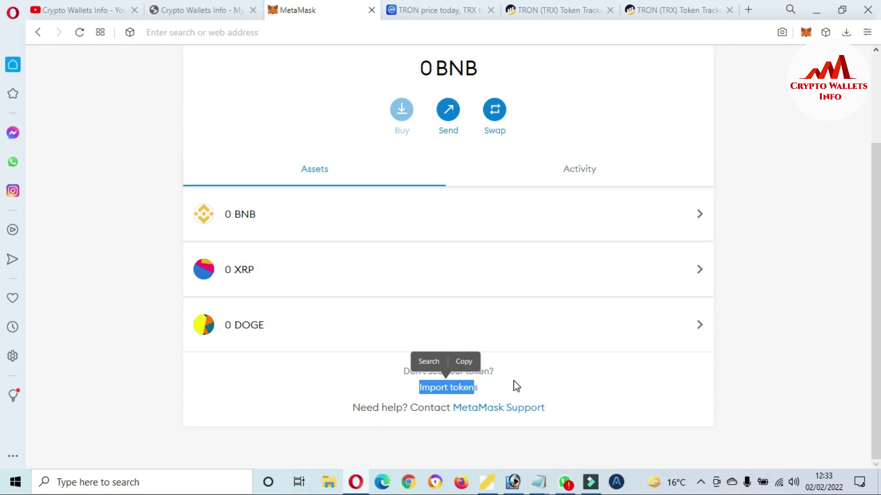
left_click(515, 385)
left_click(446, 388)
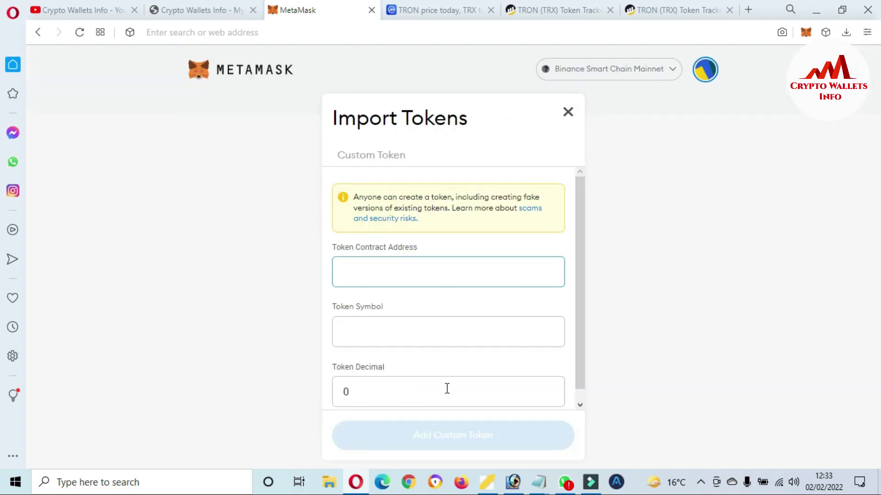
left_click(364, 264)
scroll(581, 284, "down", 1)
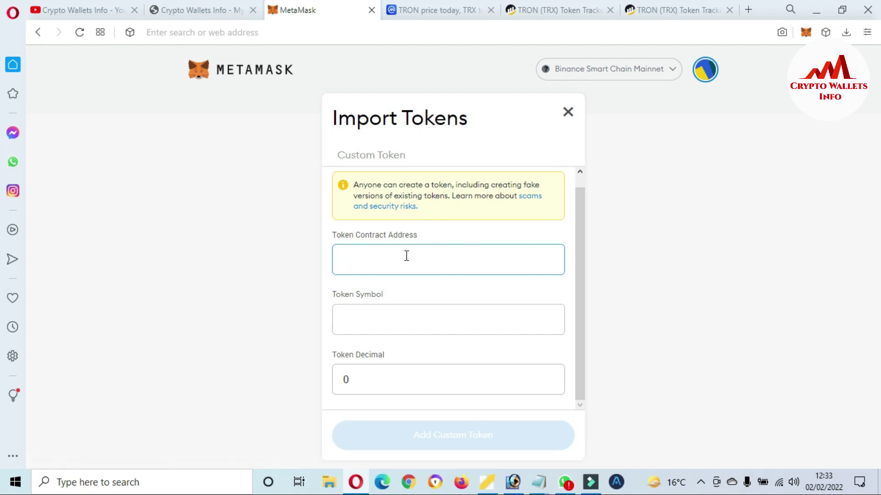
key("ctrl+v")
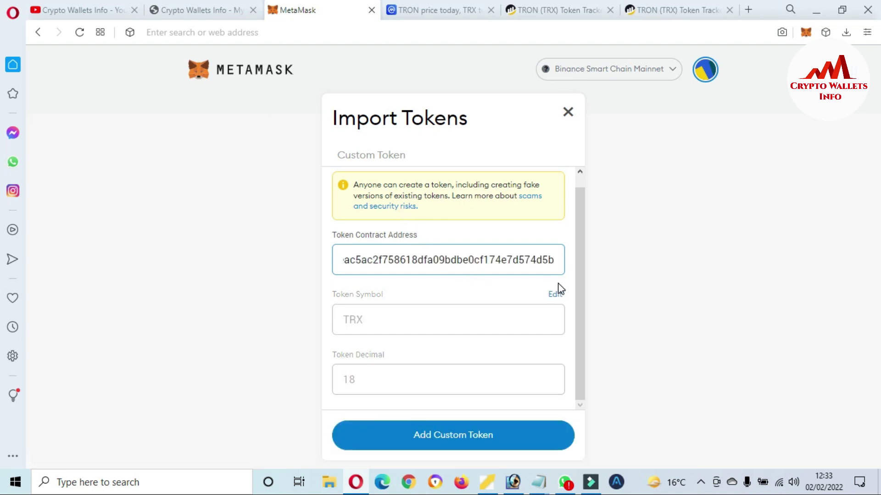
left_click(563, 288)
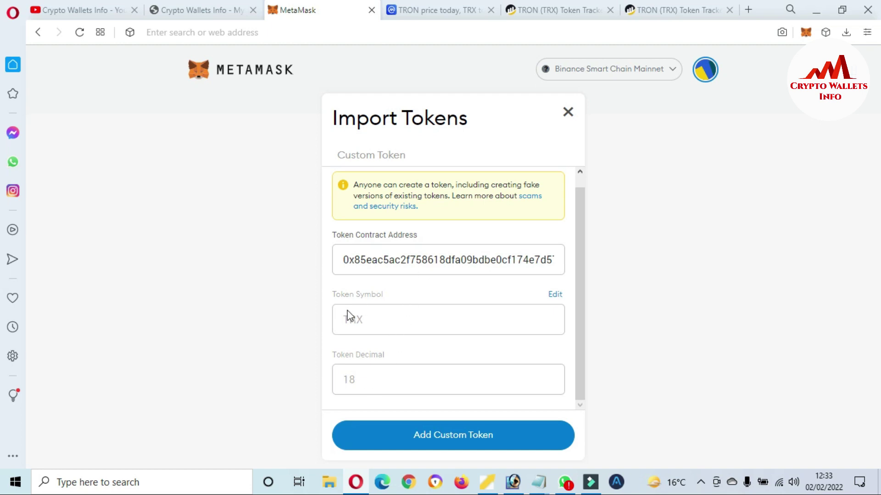
Confirm on BscScan that the token TRON uses 18 decimals, matching the form
left_click(666, 11)
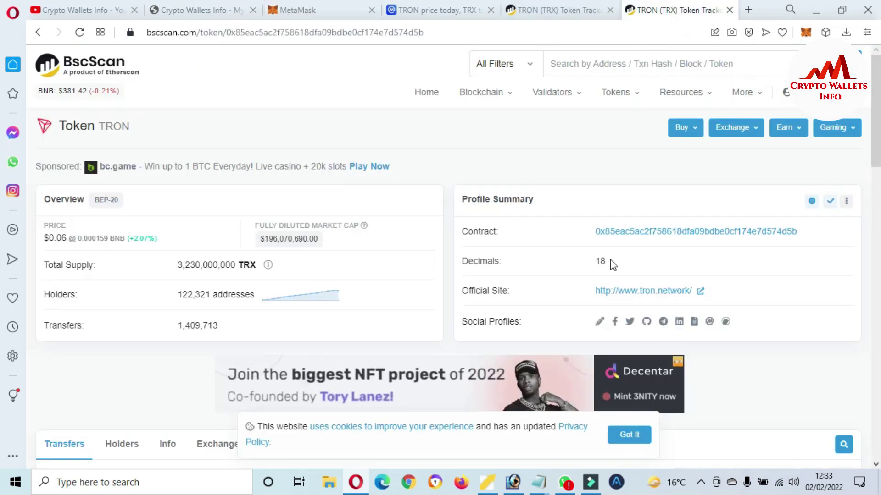
double_click(597, 260)
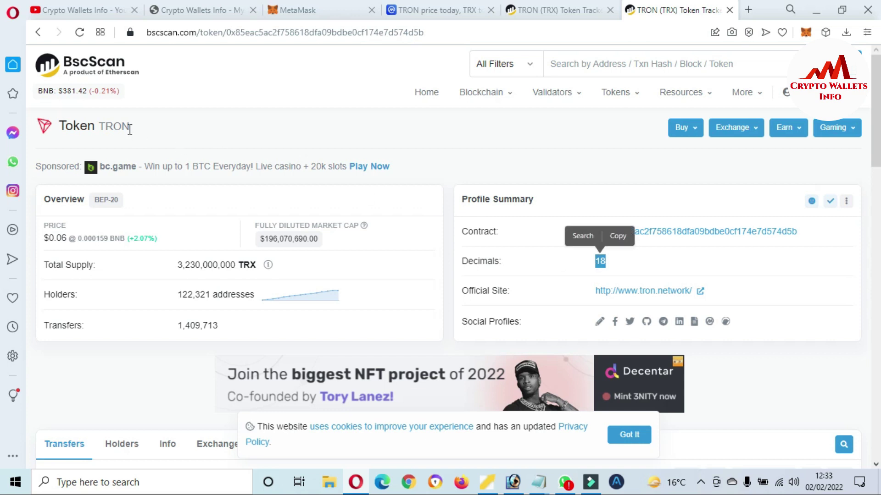
left_click_drag(130, 127, 103, 126)
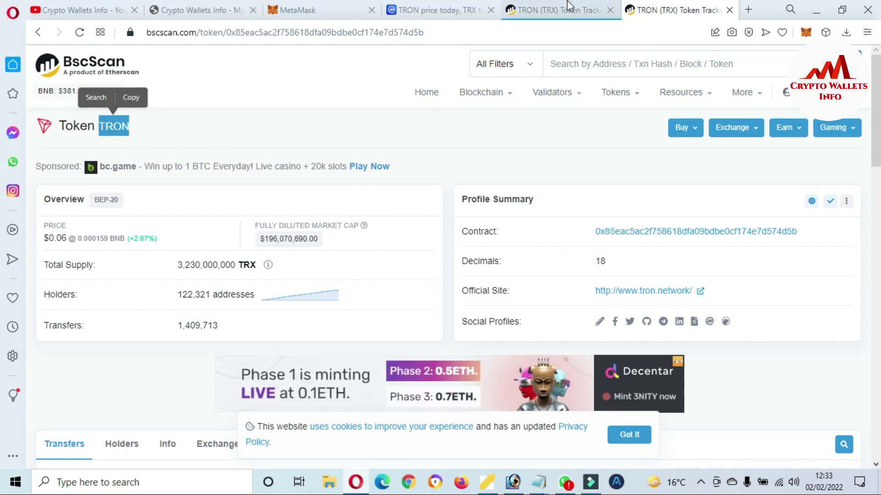
left_click(337, 6)
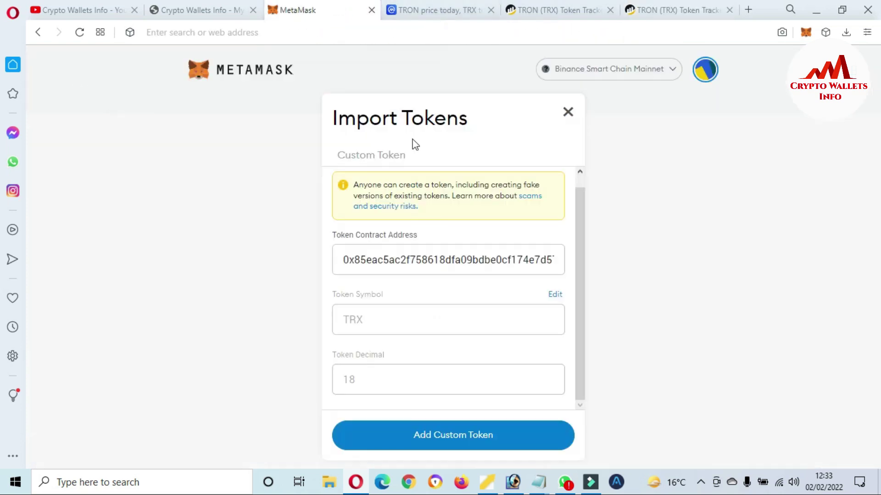
Import the custom TRX token, confirm its 0 TRX balance, and open its detail page
left_click(459, 442)
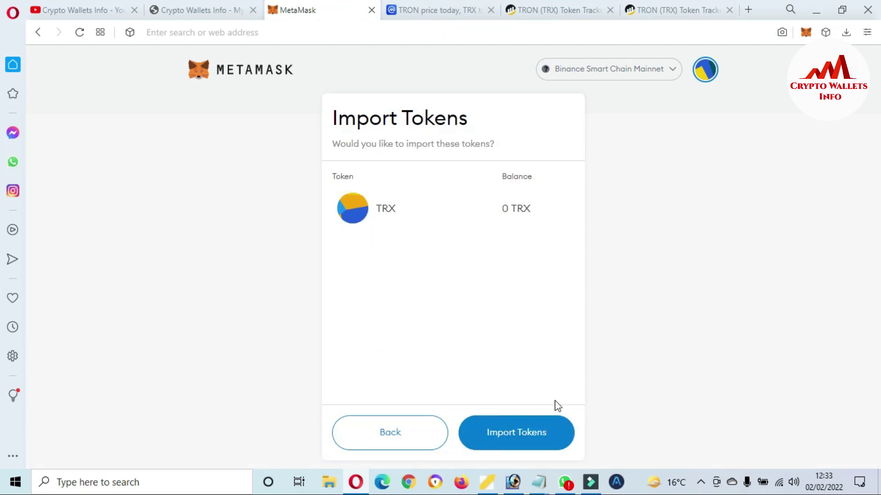
left_click(531, 434)
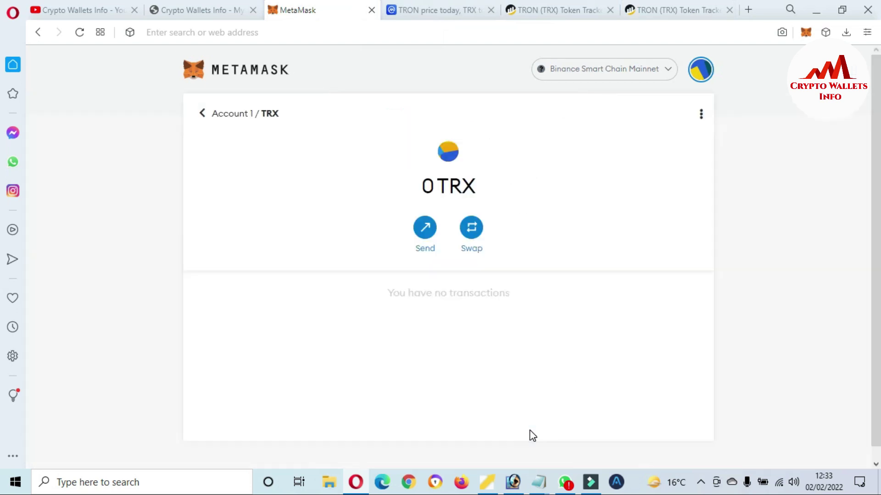
left_click(214, 116)
left_click_drag(878, 152, 878, 287)
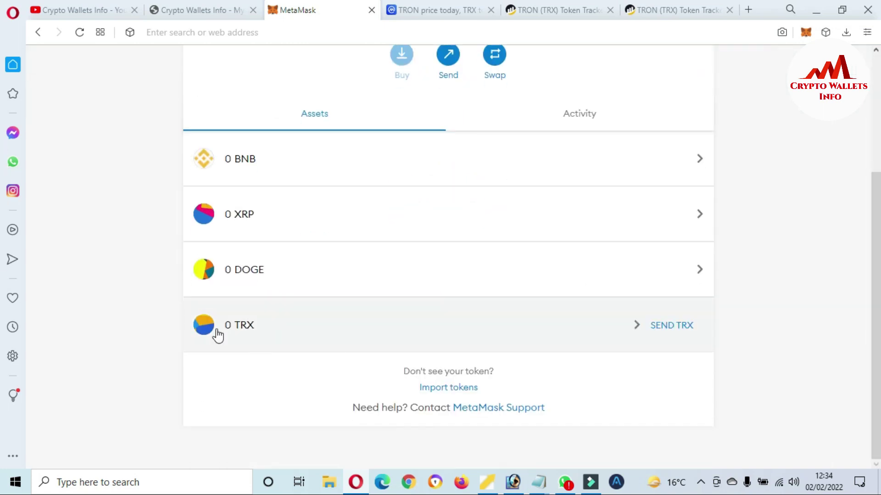
left_click_drag(183, 323, 276, 330)
left_click(746, 362)
left_click(352, 324)
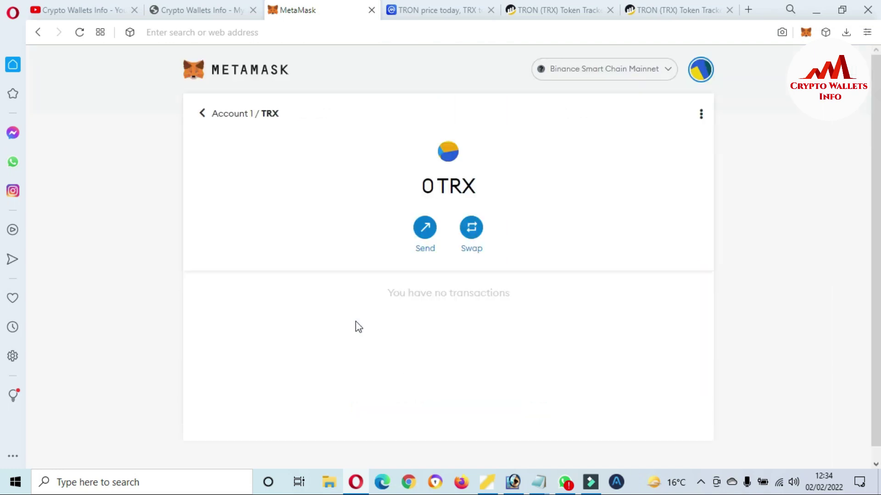
Open Account 1's Export Private Key prompt from its account details and enter the wallet password
left_click(702, 114)
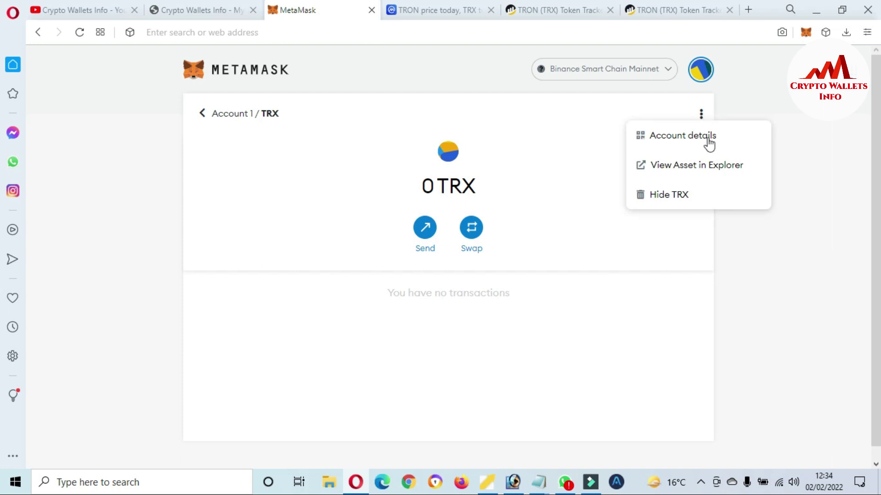
left_click(679, 138)
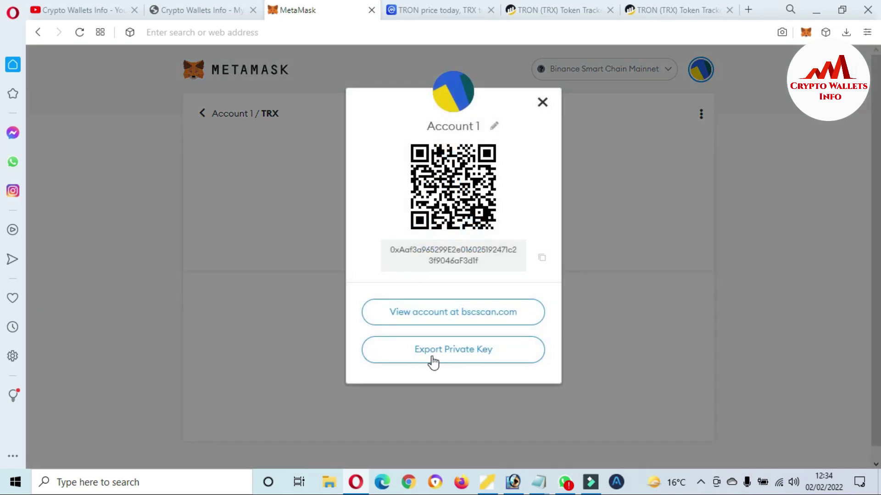
left_click(473, 354)
left_click(431, 245)
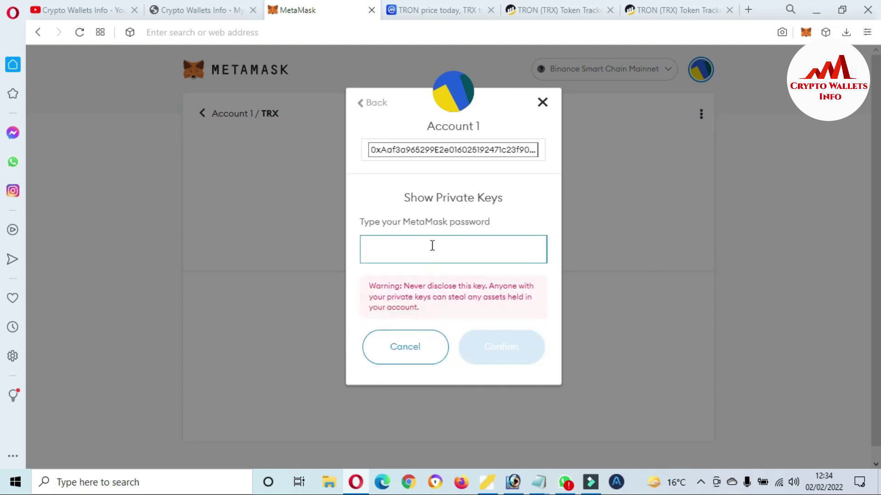
type("••••••")
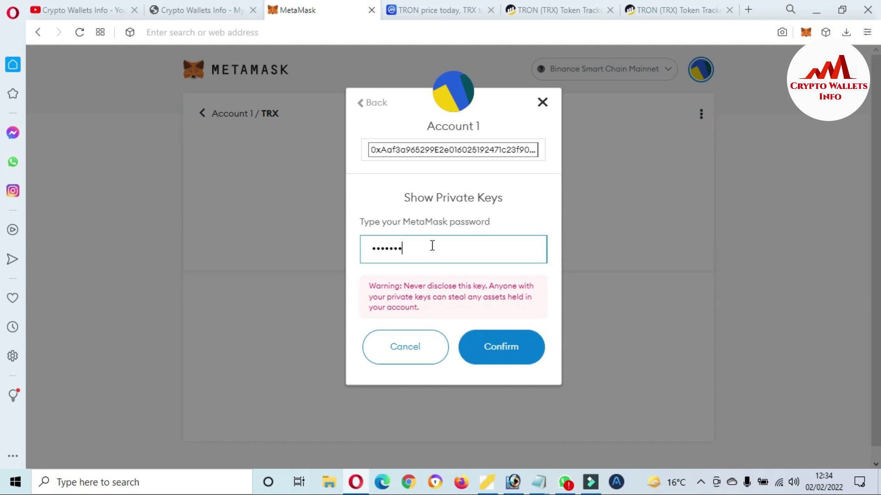
type("•••••••")
double_click(372, 285)
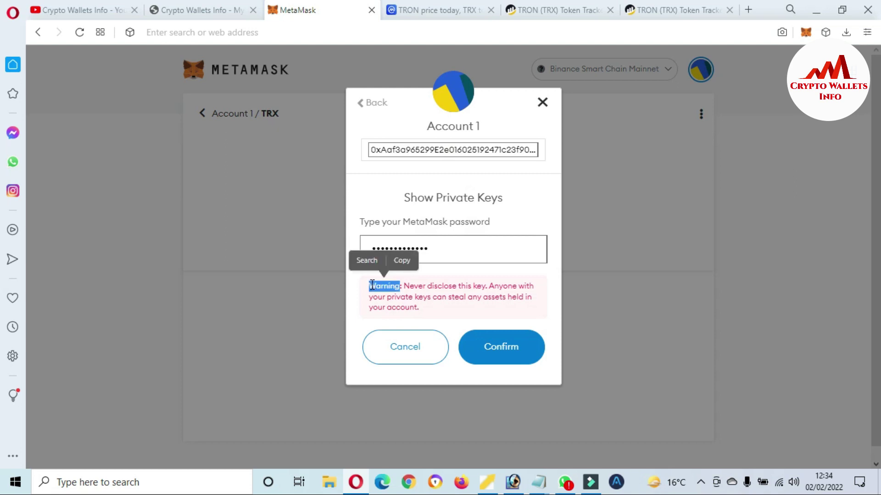
left_click(408, 288)
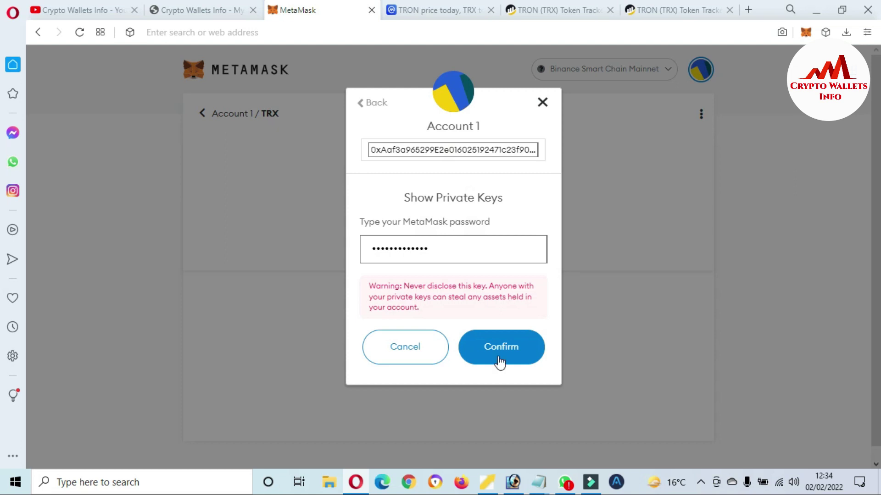
Submit the password, then clear and retype it after the Incorrect Password error
left_click(525, 348)
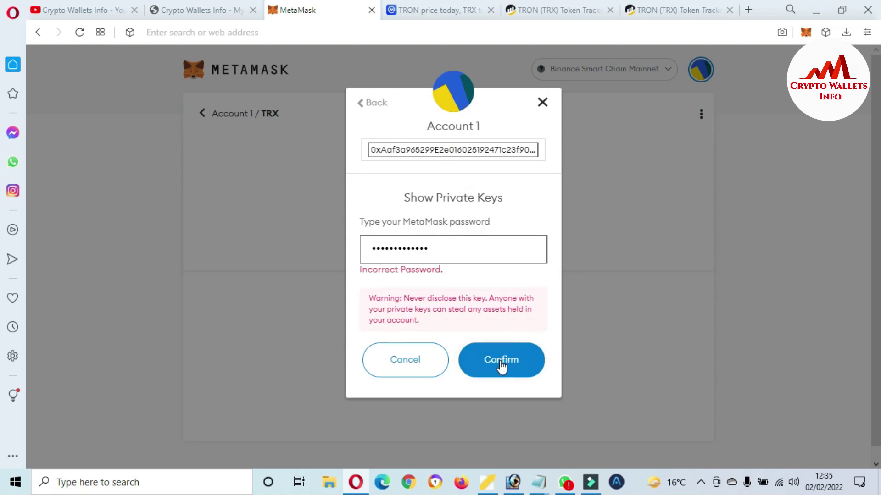
left_click(450, 254)
left_click_drag(450, 254, 319, 242)
type("••")
key("BackSpace")
key("BackSpace")
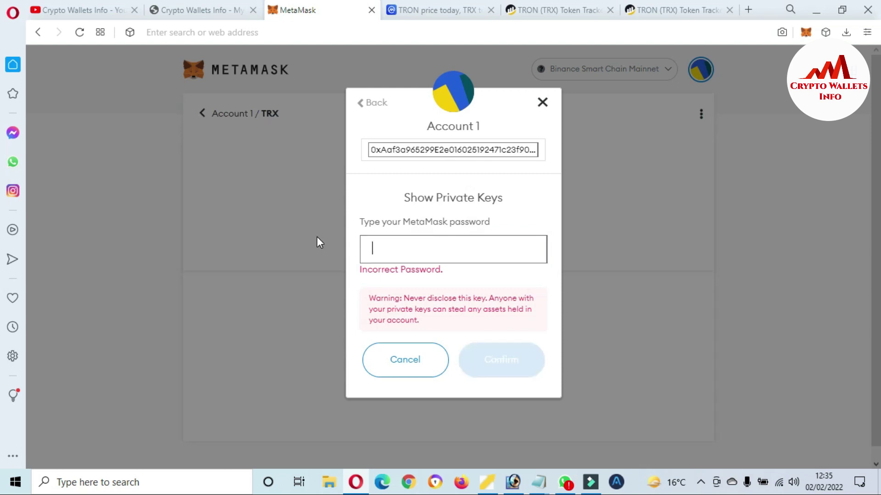
type("•")
key("BackSpace")
type("••••••")
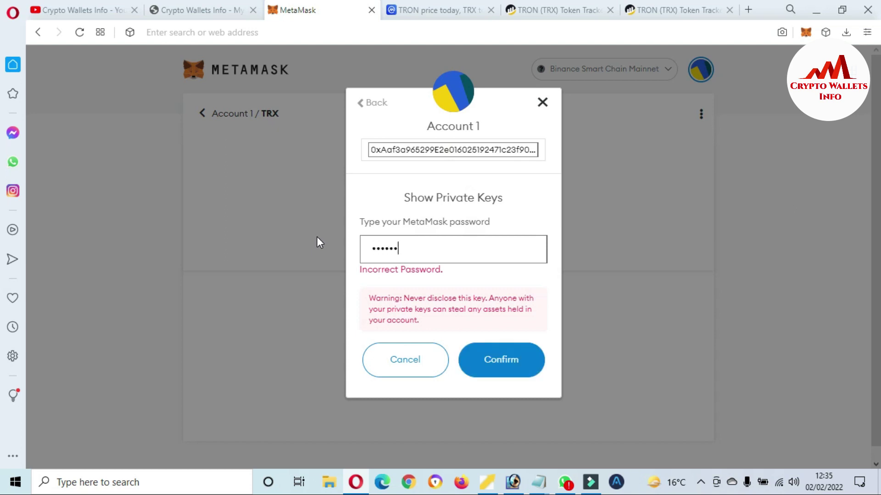
type("•••••••")
Reveal Account 1's private key, copy it, and close the key dialog
left_click(503, 363)
left_click(412, 279)
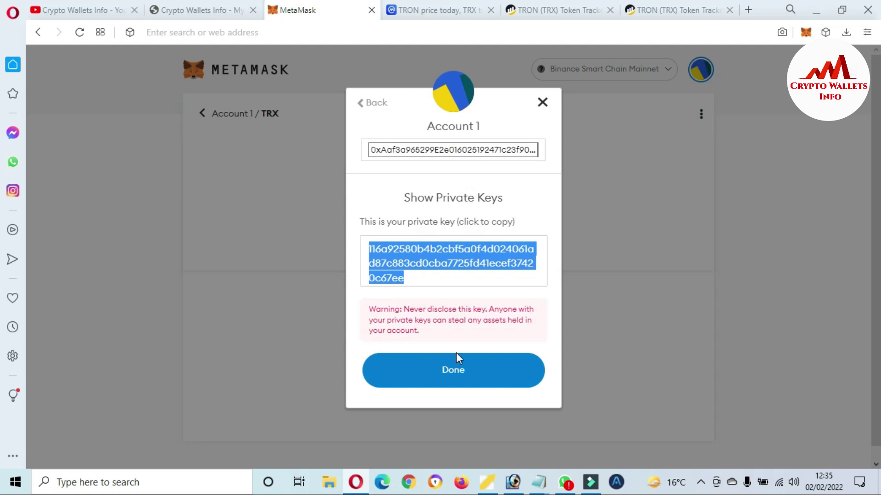
left_click(457, 374)
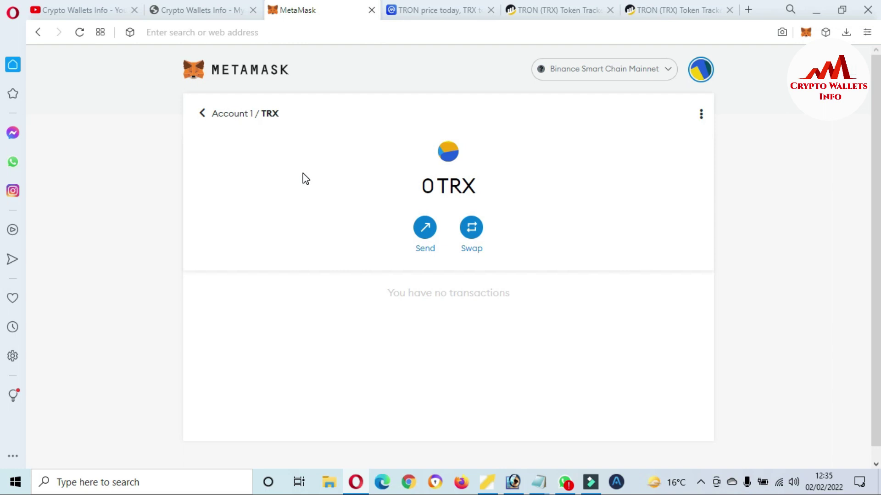
Visit the Crypto Wallets Info YouTube channel tab, then switch to the cryptowalletsinfo.com site
left_click(61, 9)
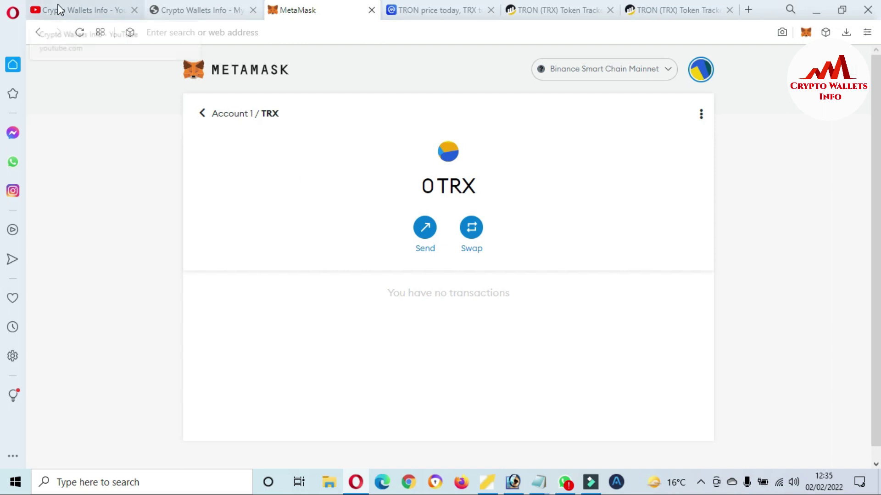
left_click_drag(330, 221, 195, 223)
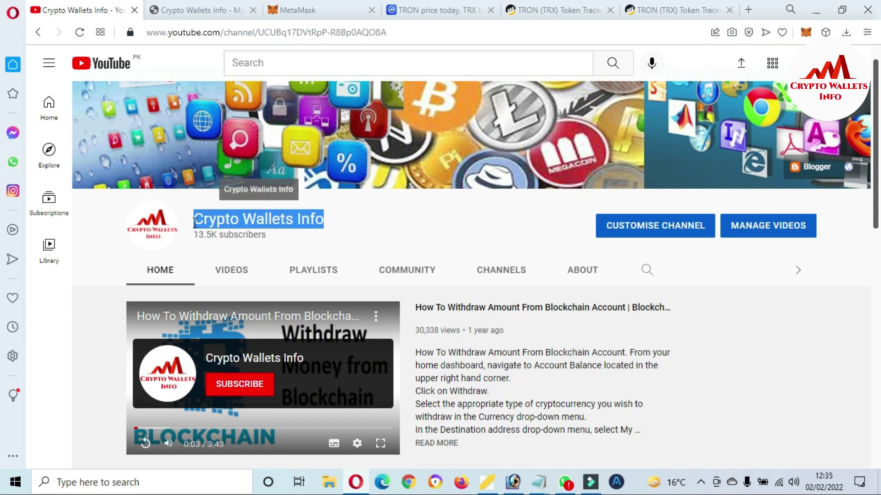
left_click(206, 9)
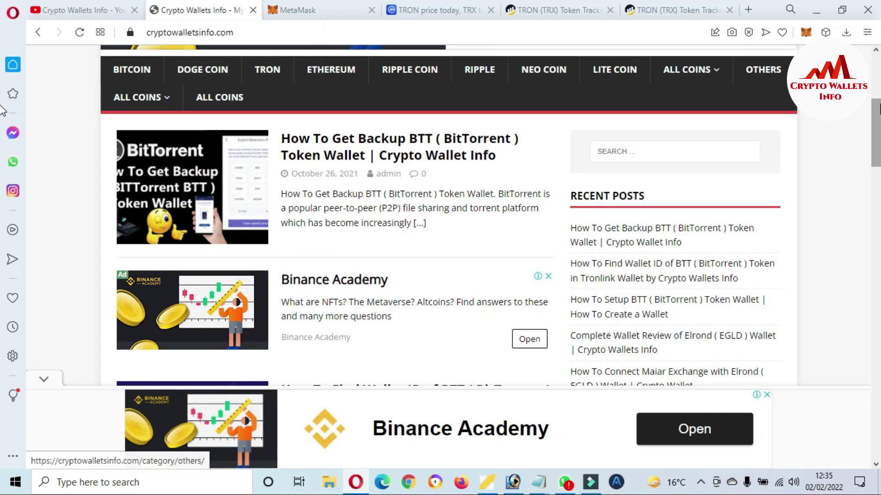